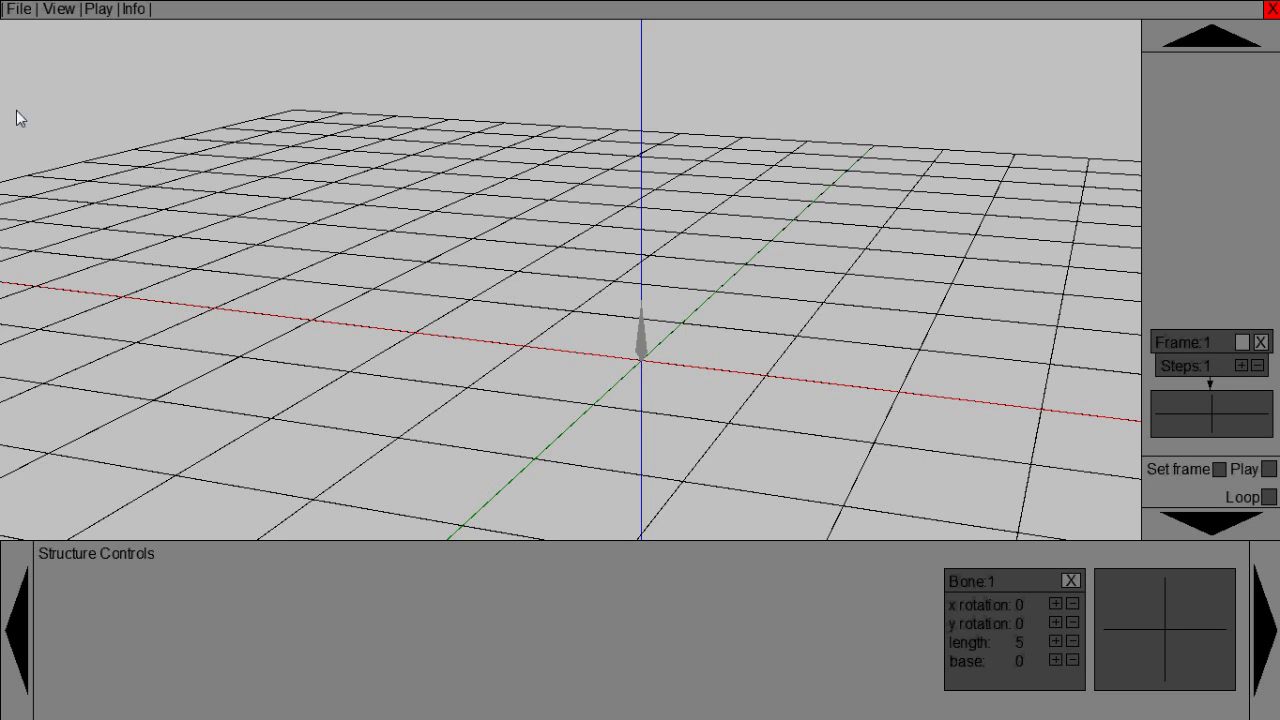
# Step: Open the File menu to see the file commands
pyautogui.click(22, 20)
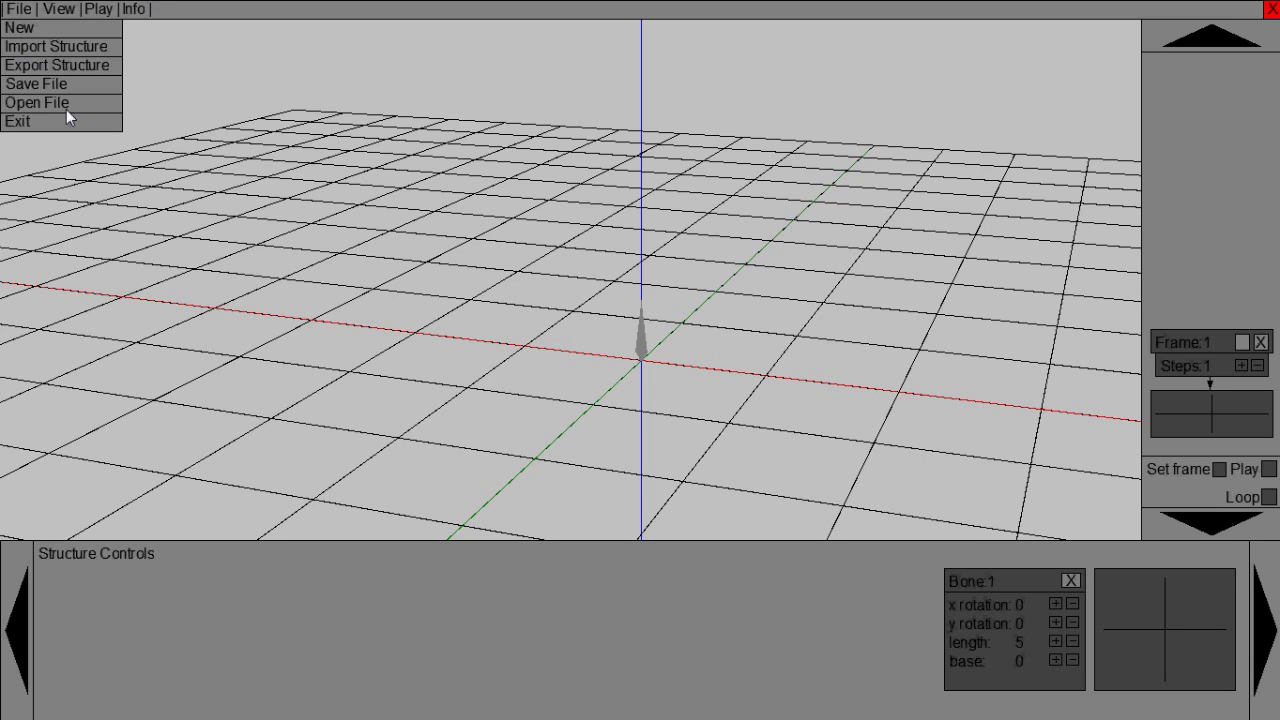
# Step: Import the 'human structure' file without saving the current single-bone work
pyautogui.click(111, 50)
pyautogui.click(672, 376)
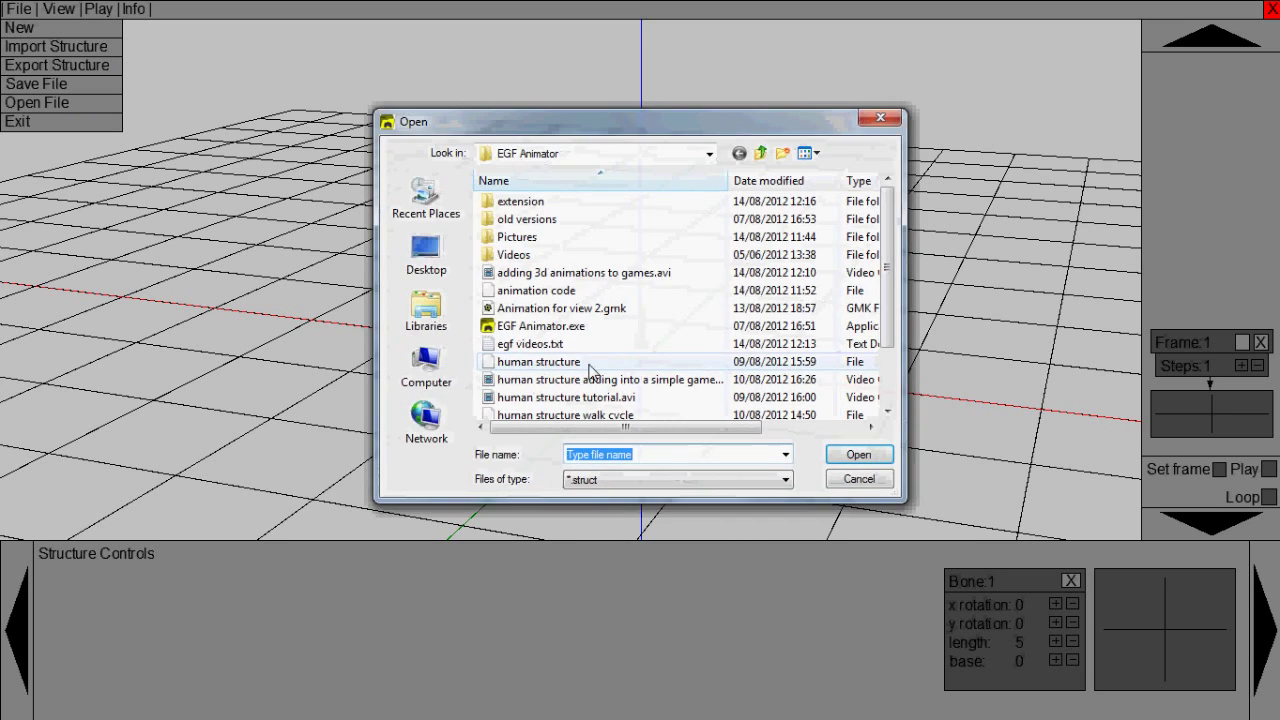
pyautogui.doubleClick(560, 361)
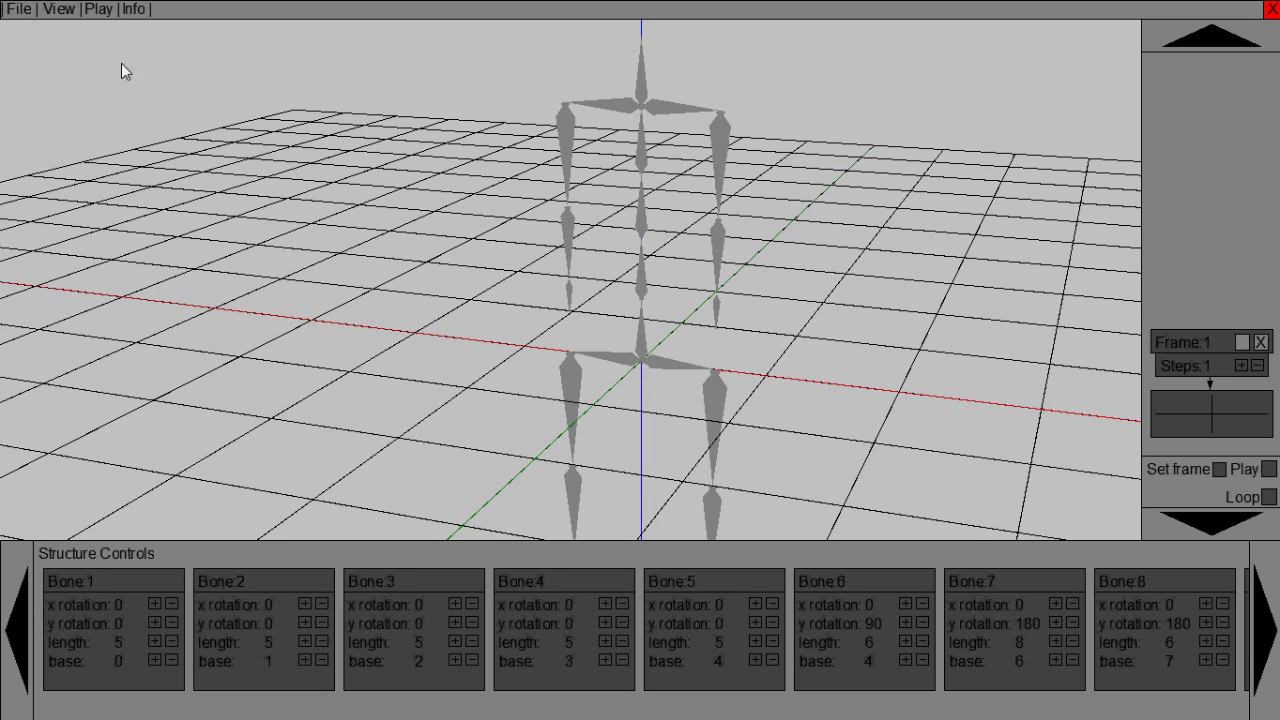
pyautogui.click(103, 14)
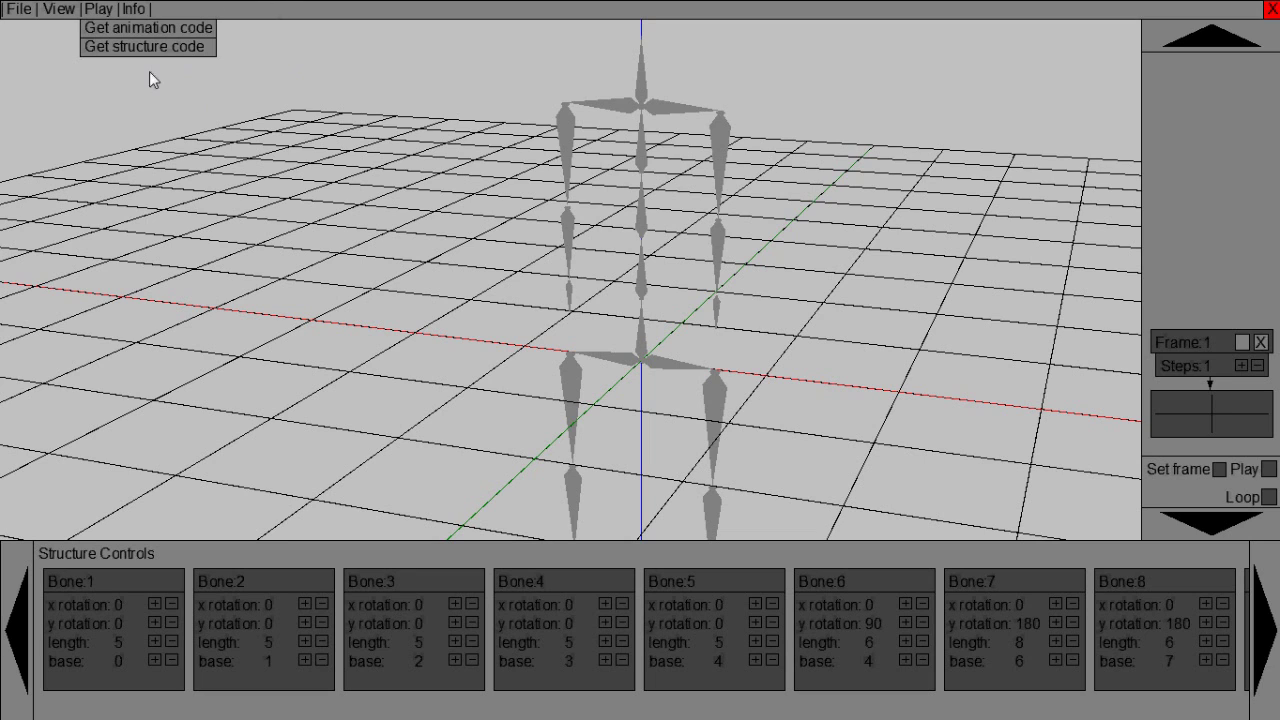
pyautogui.click(106, 19)
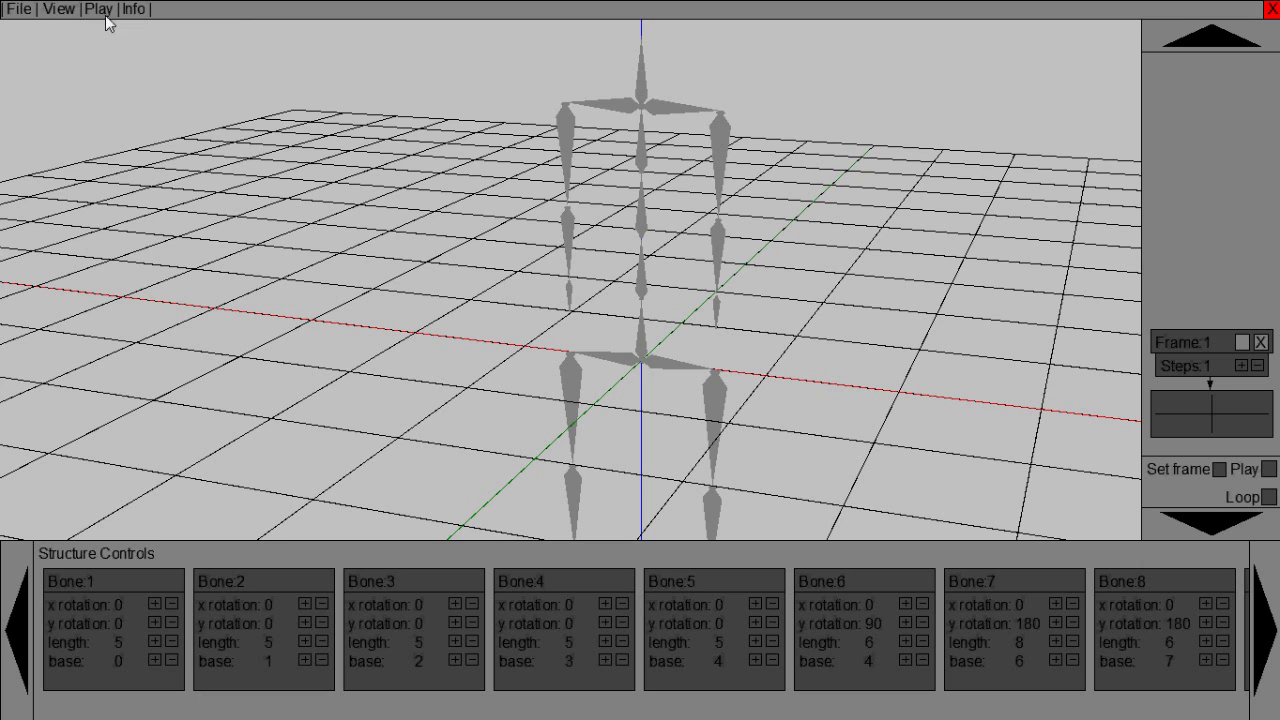
# Step: Open the Info help page and read down to the future updates and credits
pyautogui.click(141, 7)
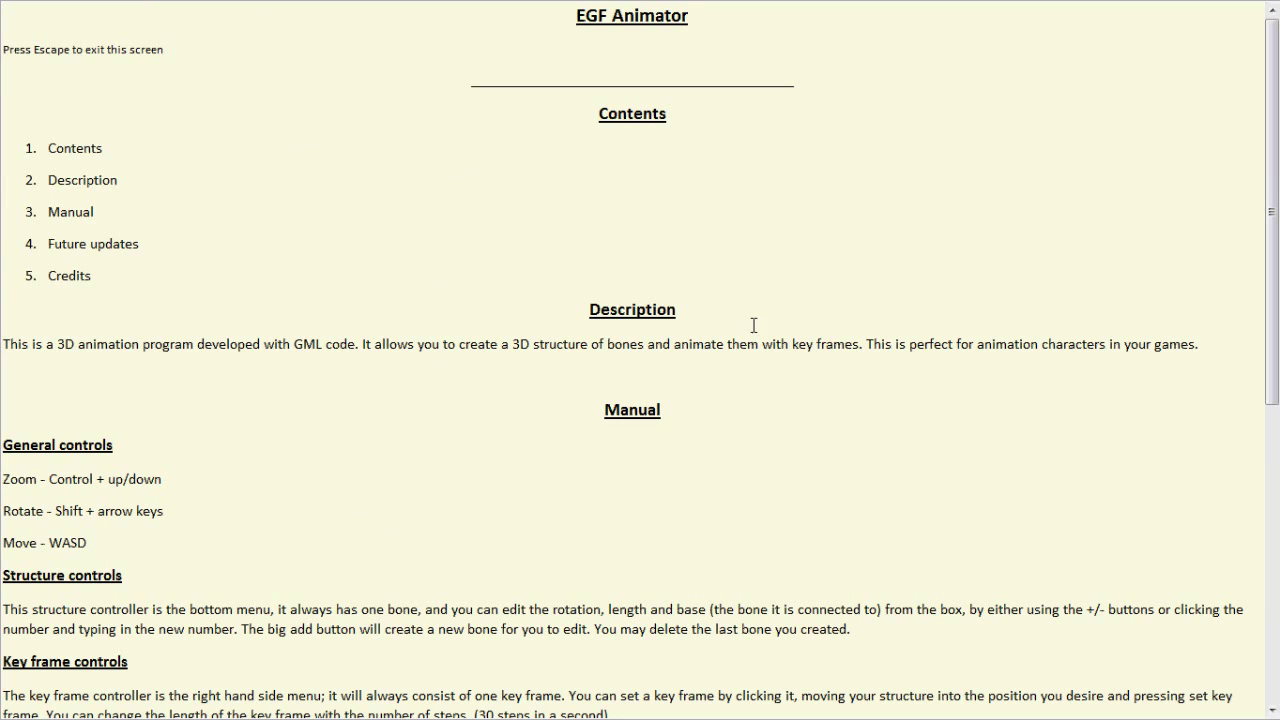
pyautogui.scroll(-3, 501, 380)
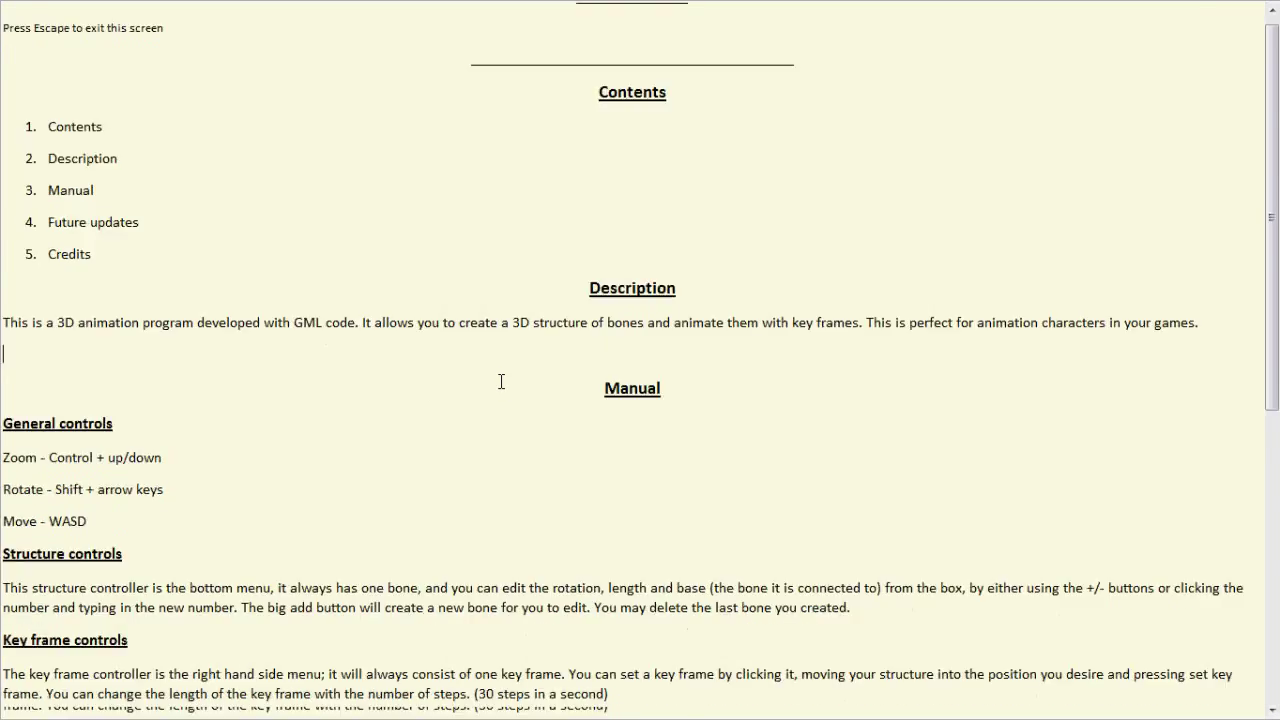
pyautogui.scroll(-1, 695, 465)
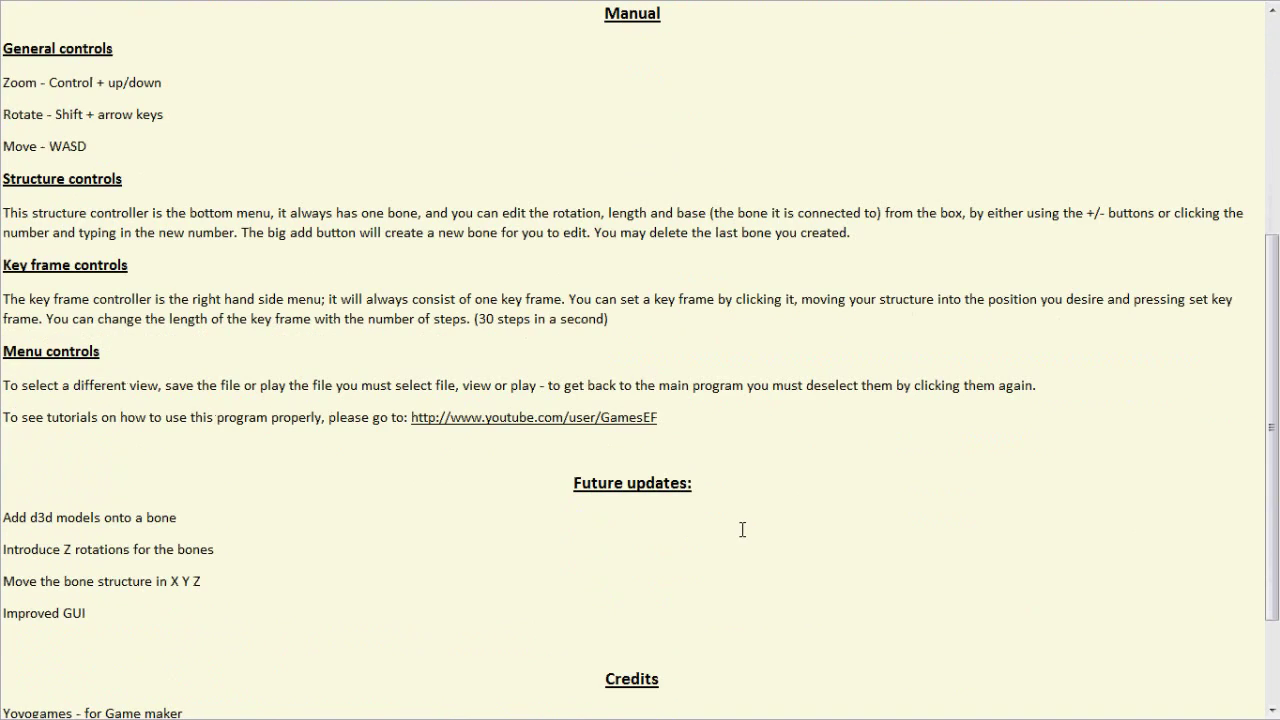
pyautogui.scroll(-2, 375, 521)
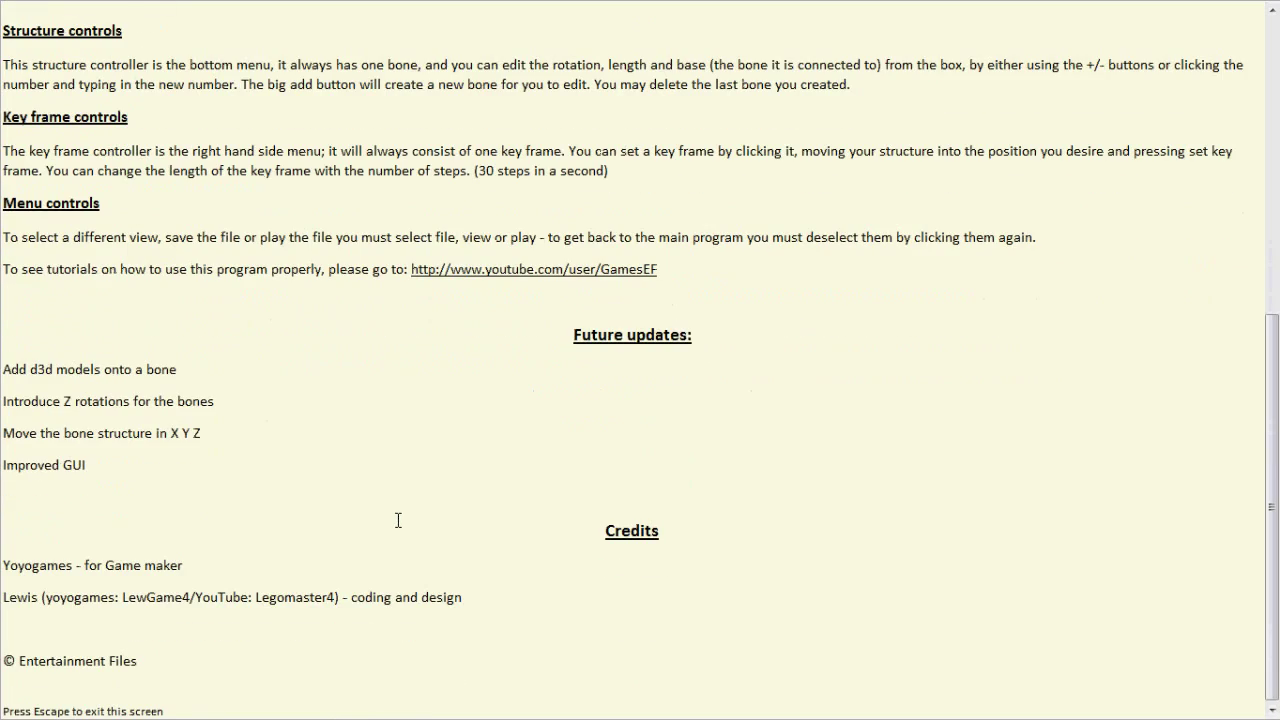
pyautogui.scroll(5, 355, 511)
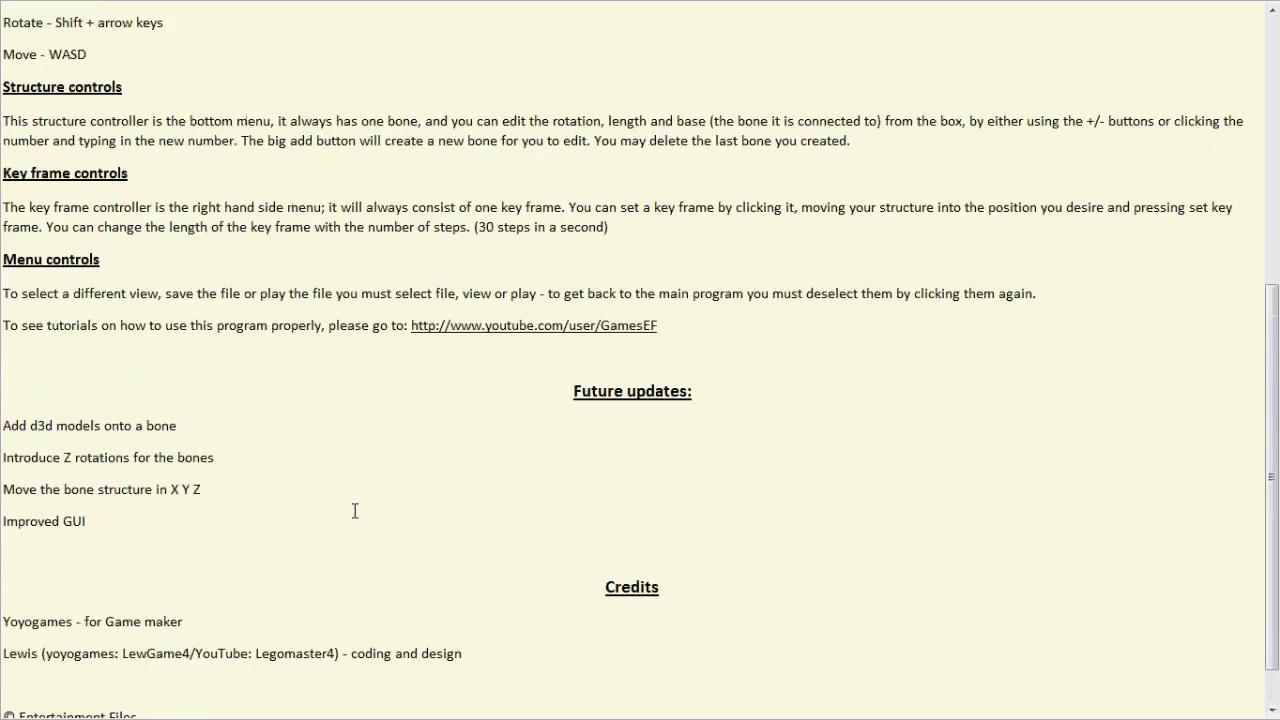
pyautogui.scroll(-5, 355, 511)
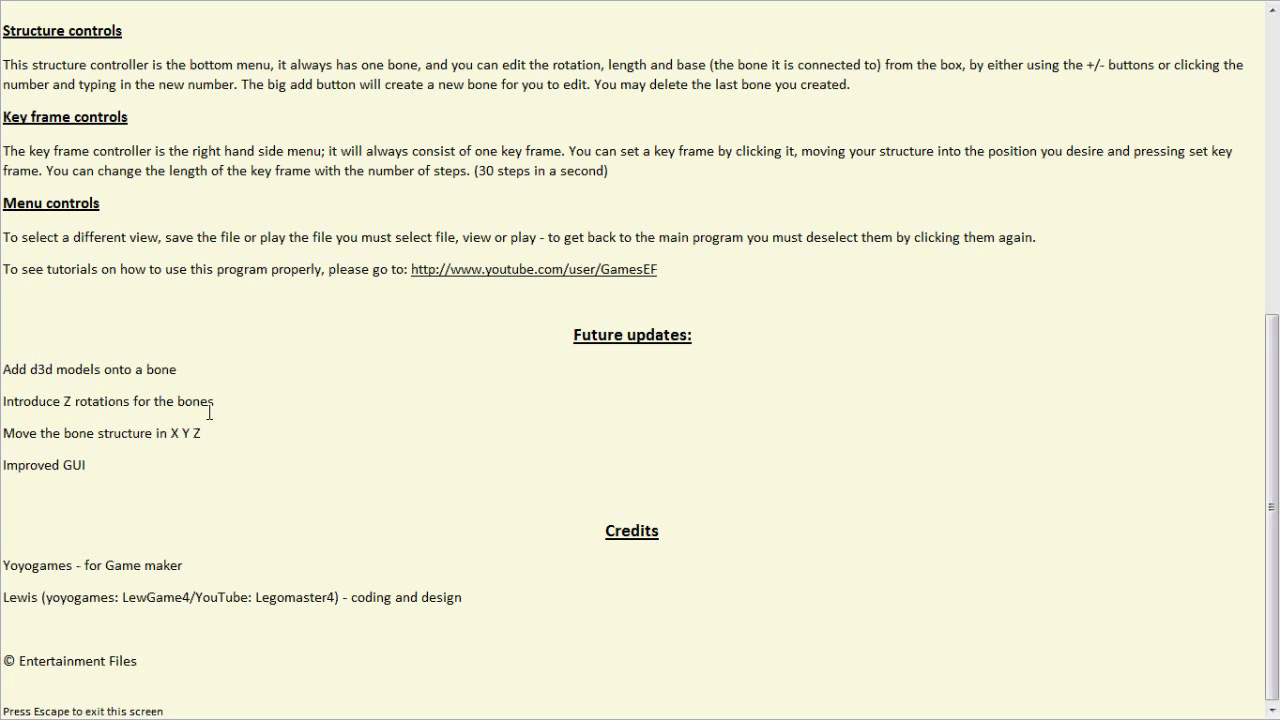
pyautogui.moveTo(199, 372); pyautogui.dragTo(3, 362)
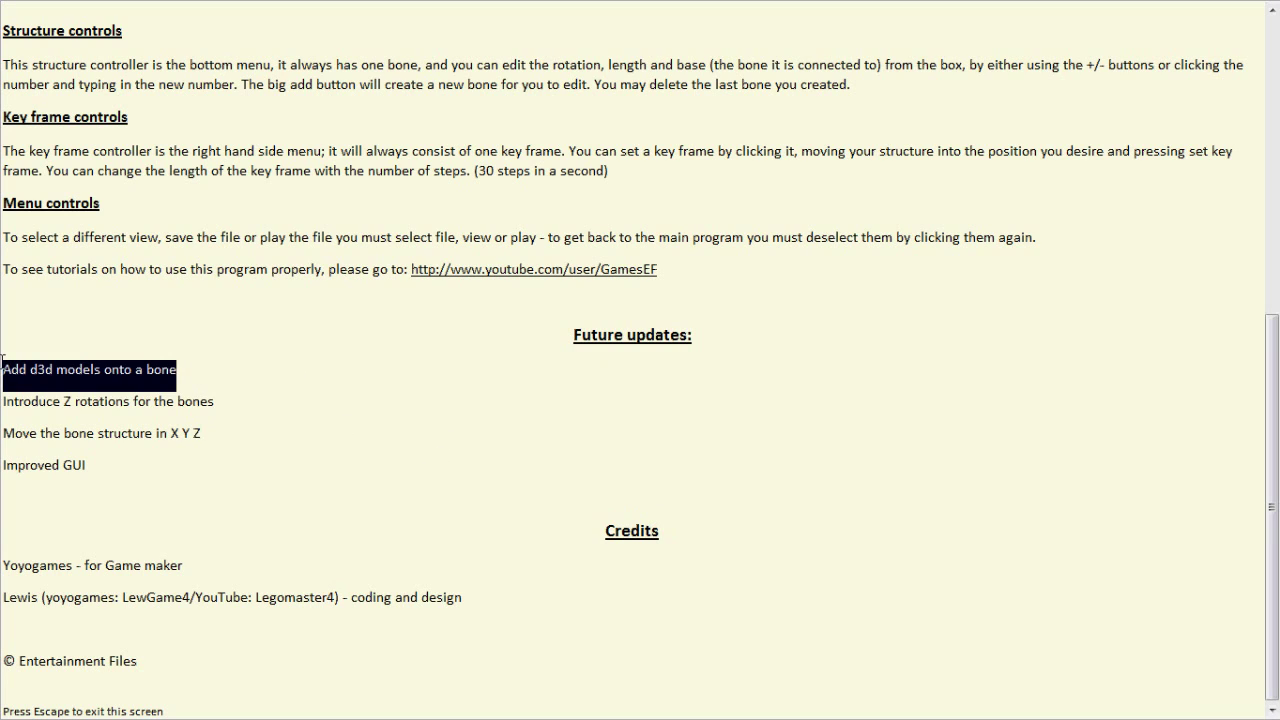
pyautogui.click(213, 385)
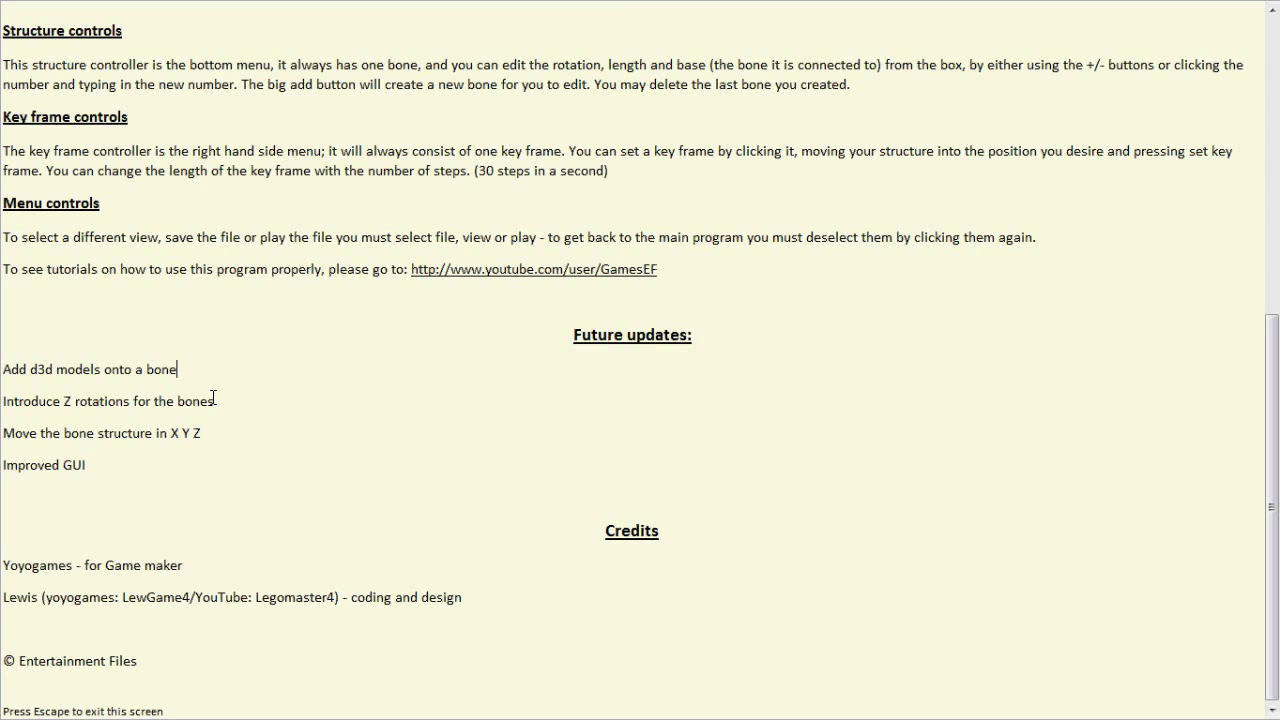
pyautogui.tripleClick(266, 406)
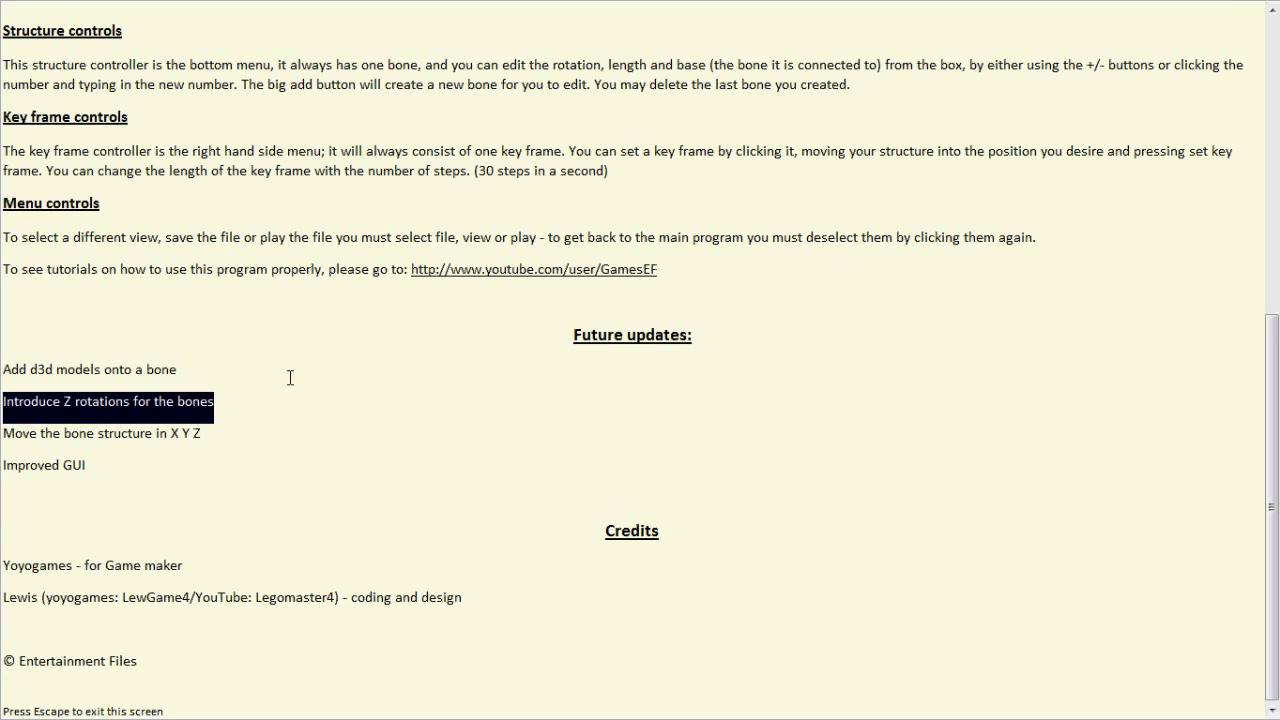
pyautogui.click(290, 377)
pyautogui.click(291, 399)
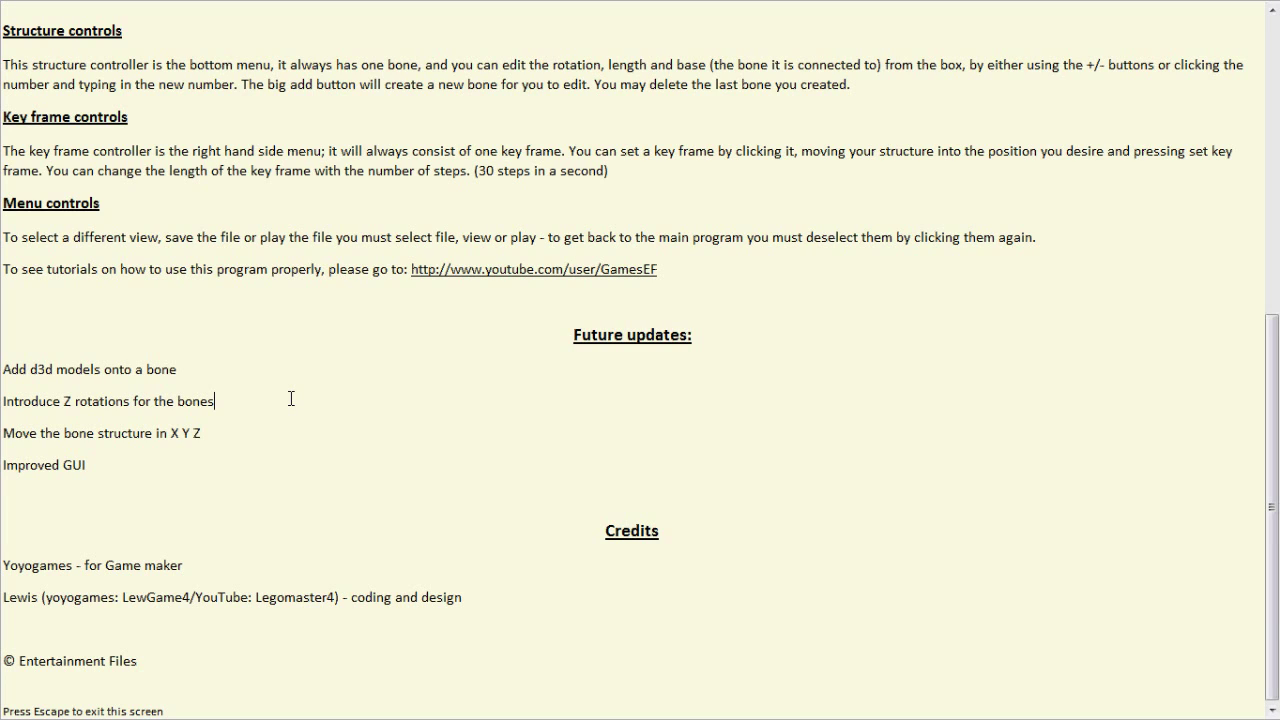
# Step: Exit the Info page with Escape and scroll the Structure Controls toward later bones
pyautogui.press('Escape')
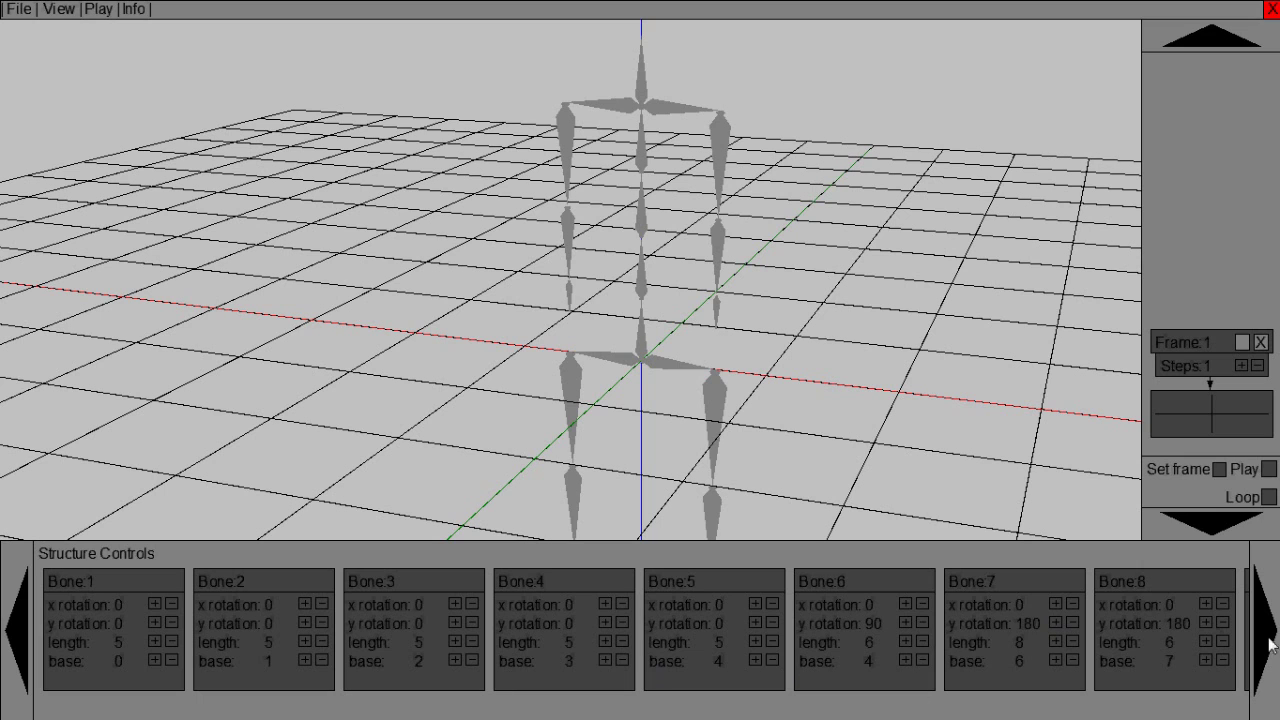
pyautogui.click(16, 626)
# Step: Try Bone 7's y rotation at 162 and 166, then reset it to 0
pyautogui.moveTo(16, 626); pyautogui.dragTo(16, 624)
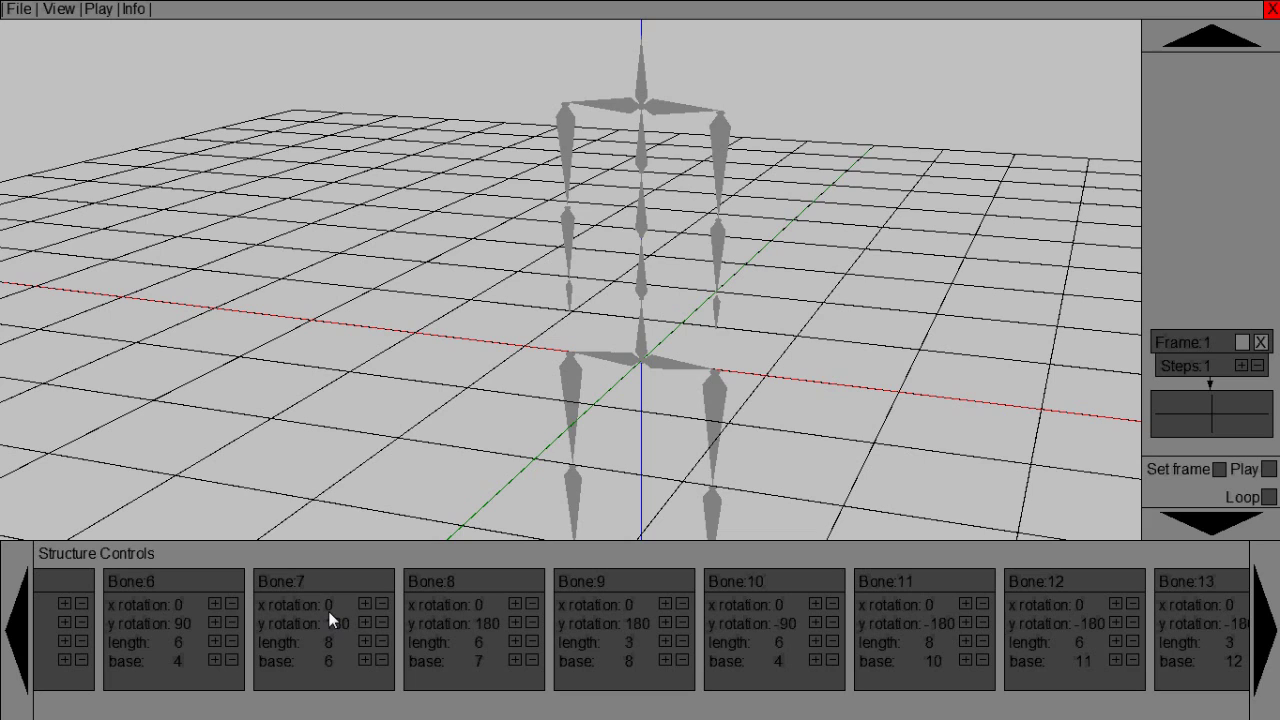
pyautogui.click(382, 626)
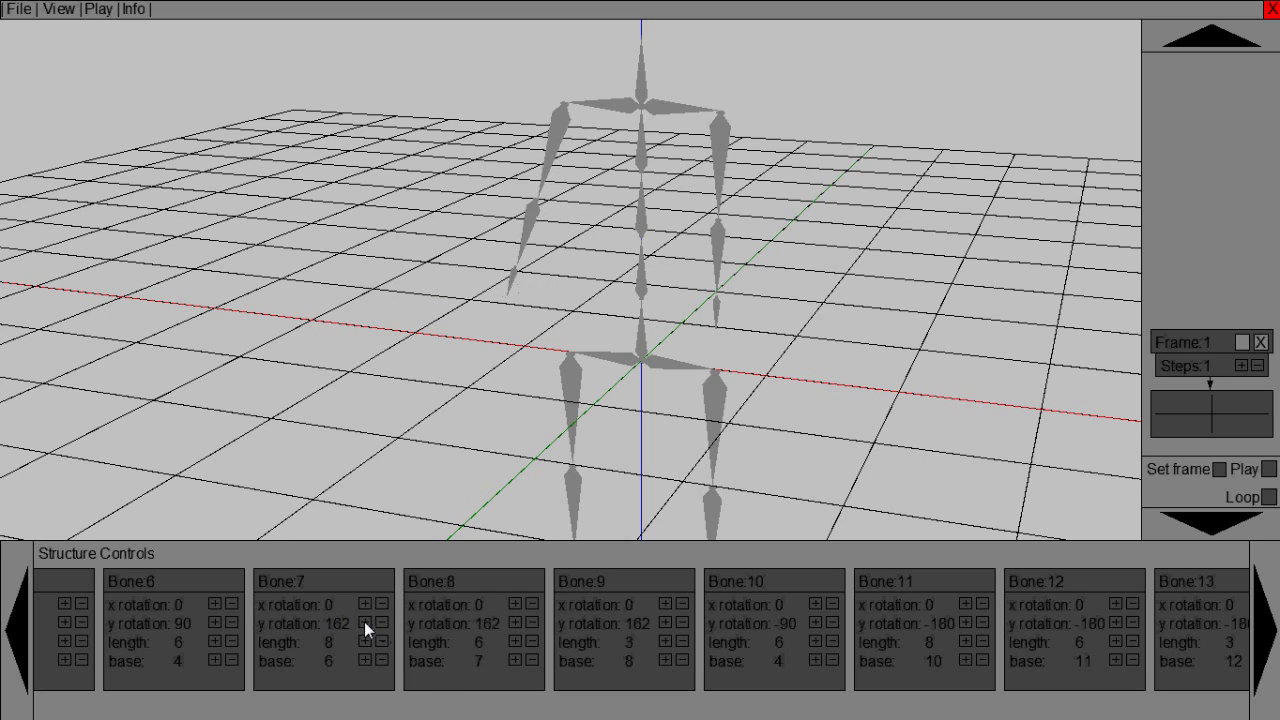
pyautogui.click(364, 621)
pyautogui.click(383, 624)
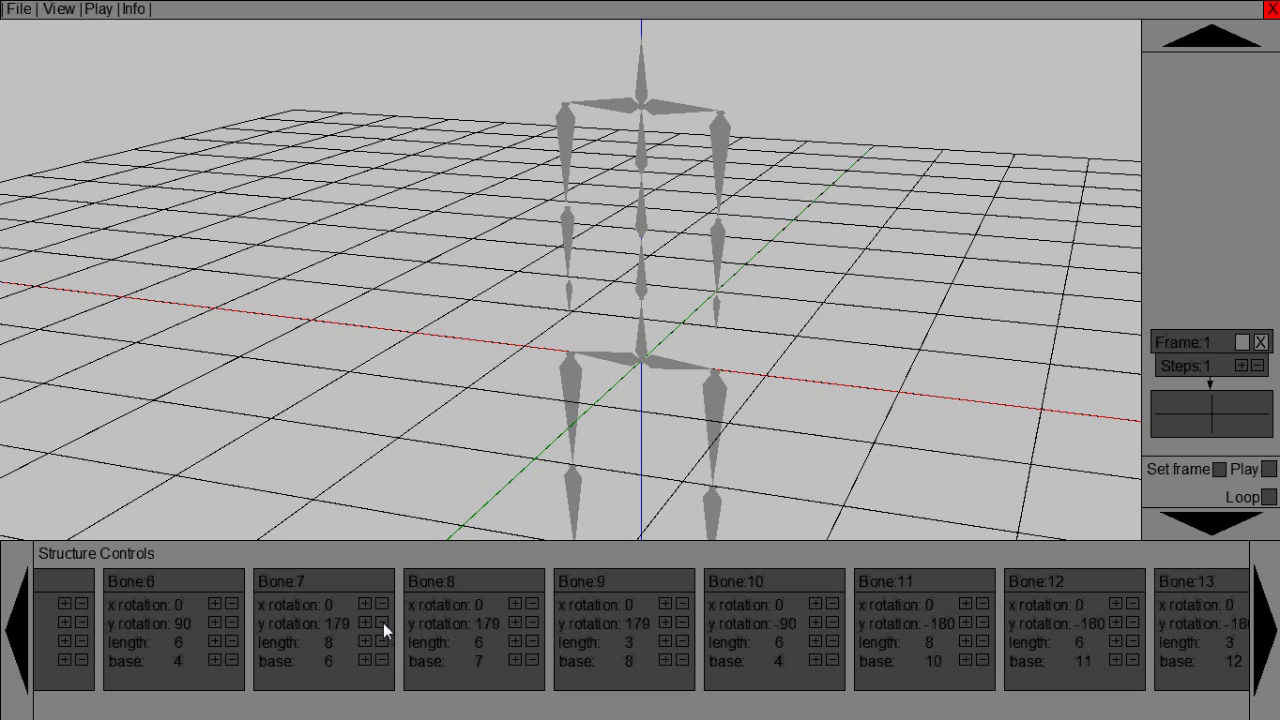
pyautogui.click(329, 621)
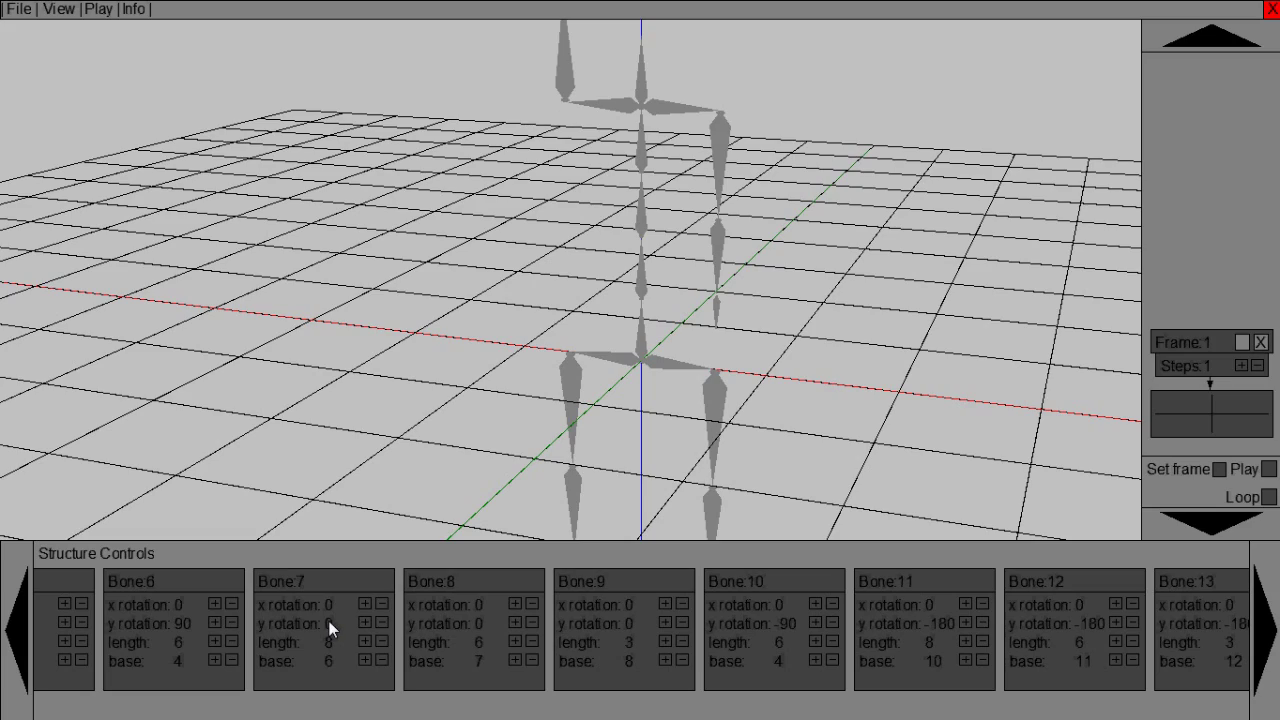
# Step: Zoom the view toward the skeleton and set Bone 7's y rotation to -60
pyautogui.press('Down')
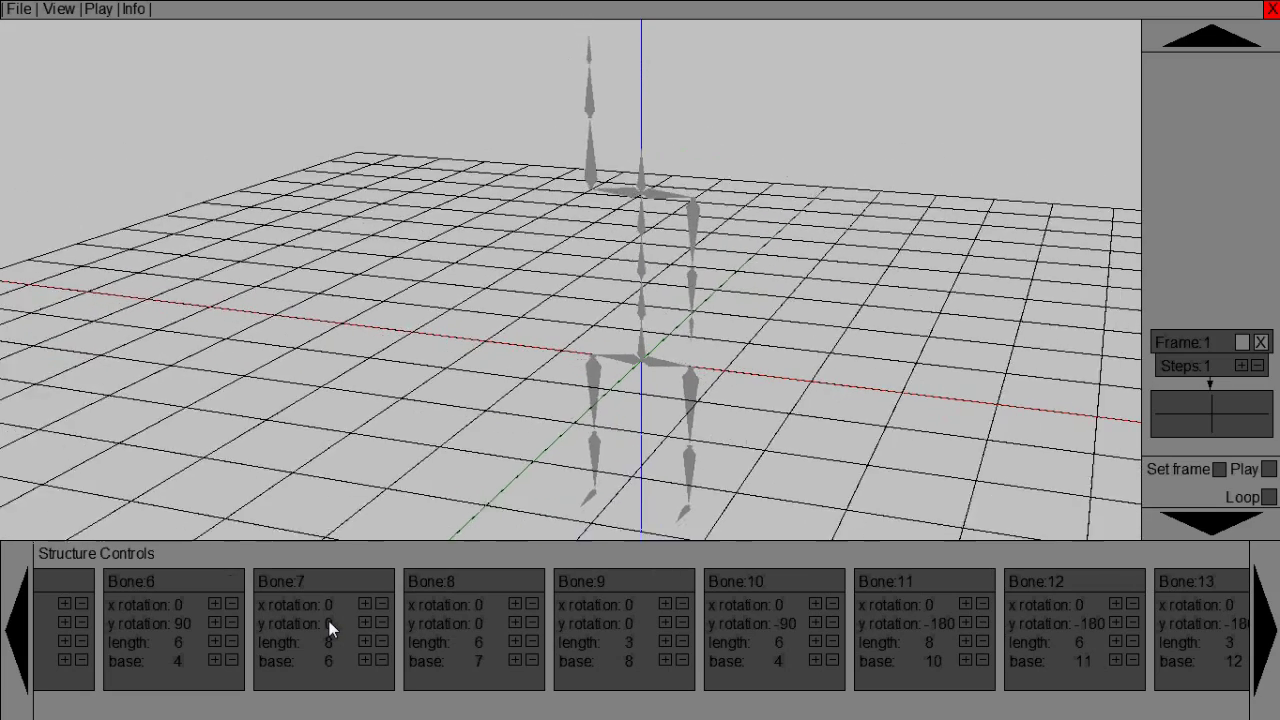
pyautogui.press('Up')
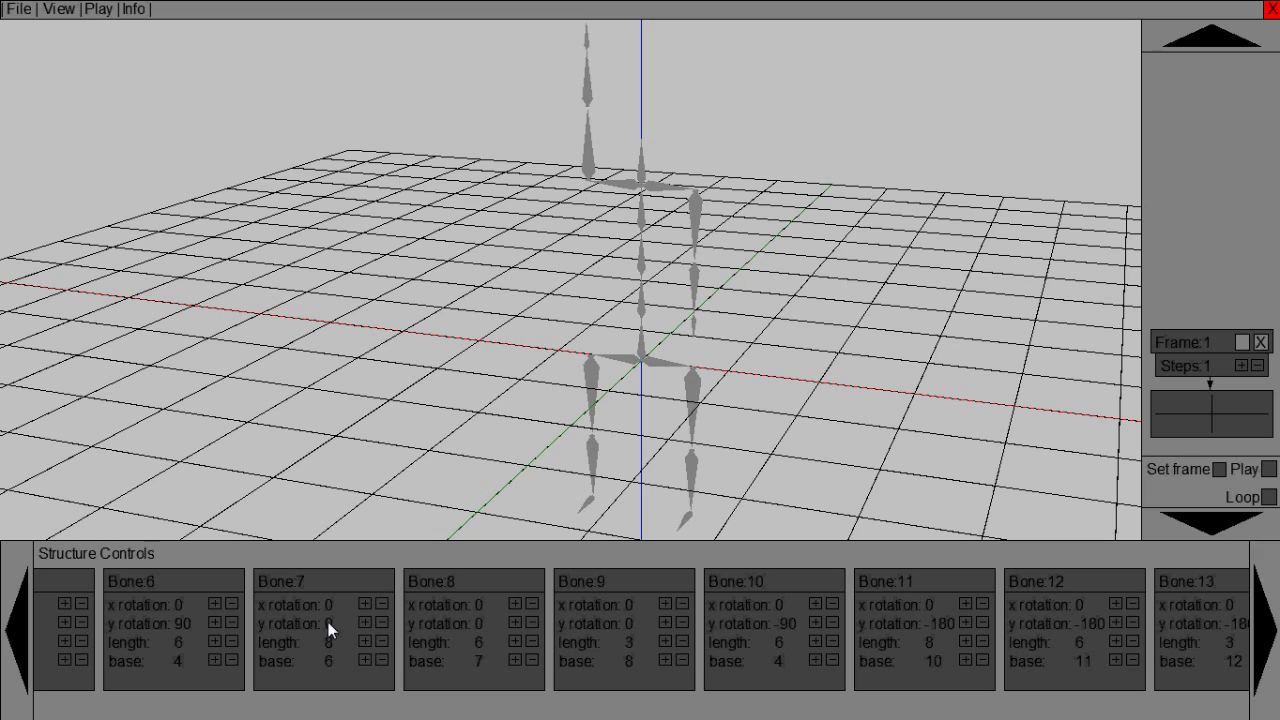
pyautogui.scroll(-3, 328, 622)
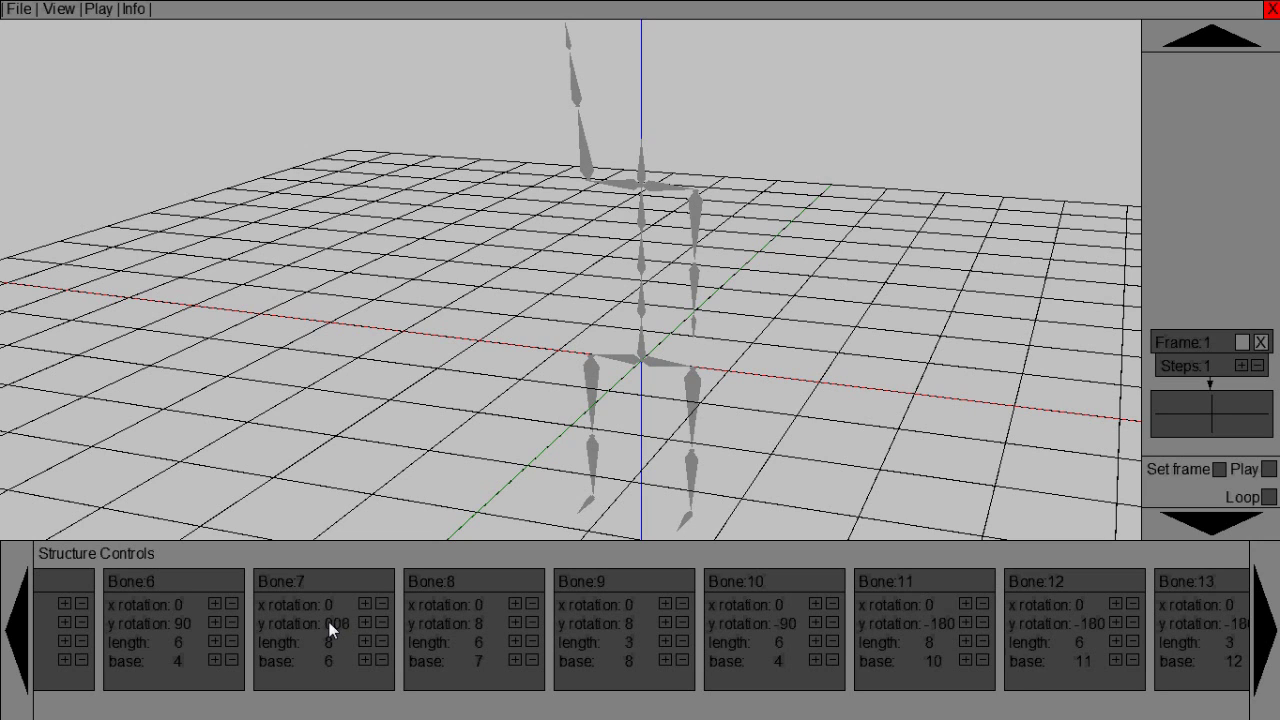
pyautogui.scroll(-2, 329, 622)
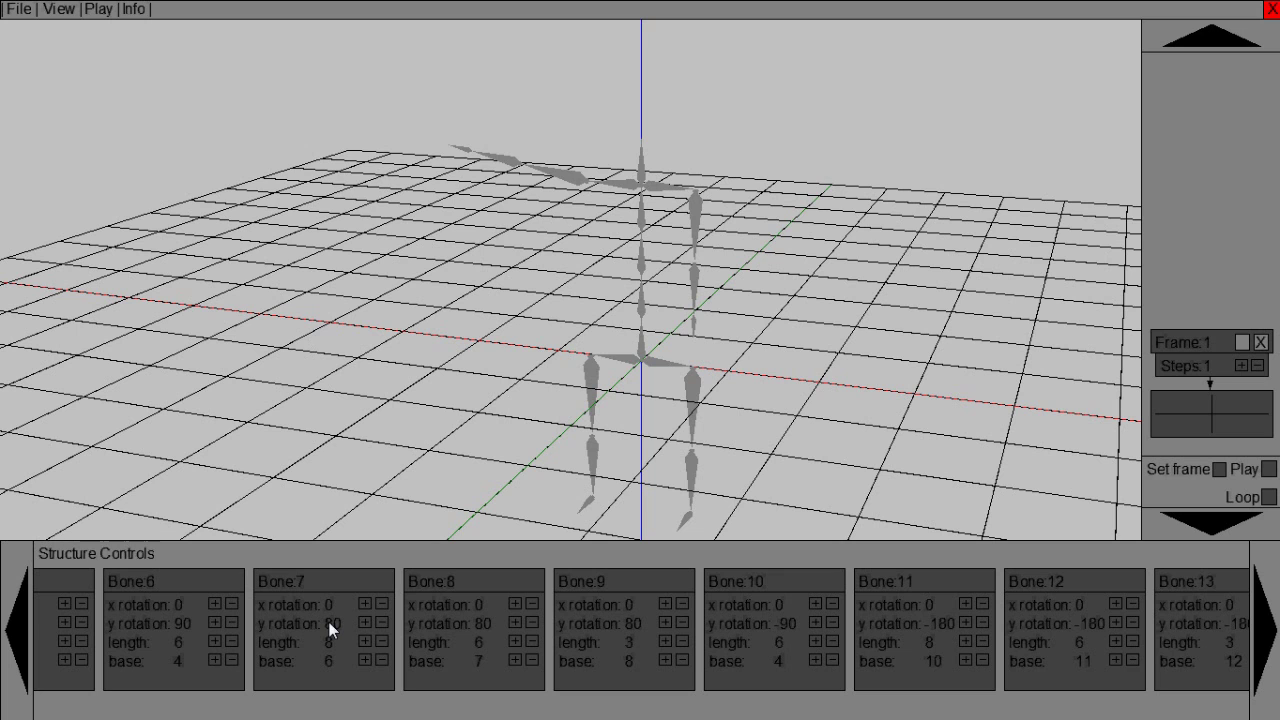
pyautogui.press('Up')
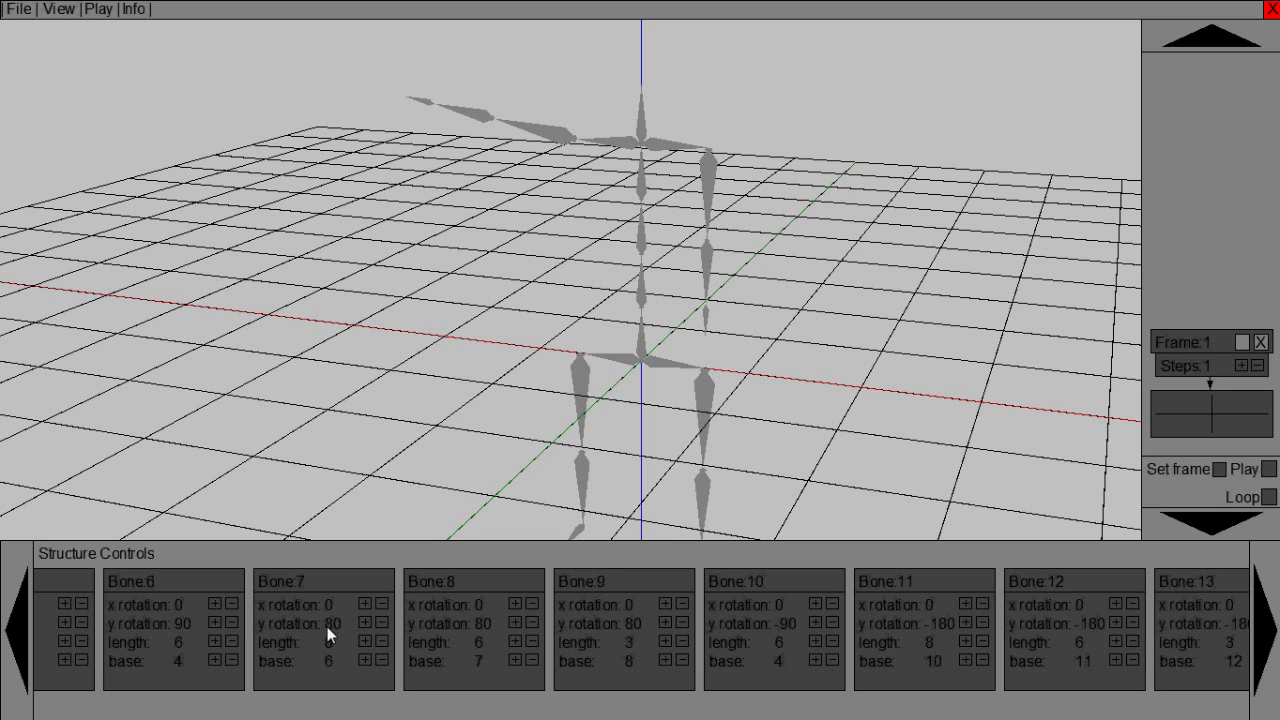
pyautogui.write('060')
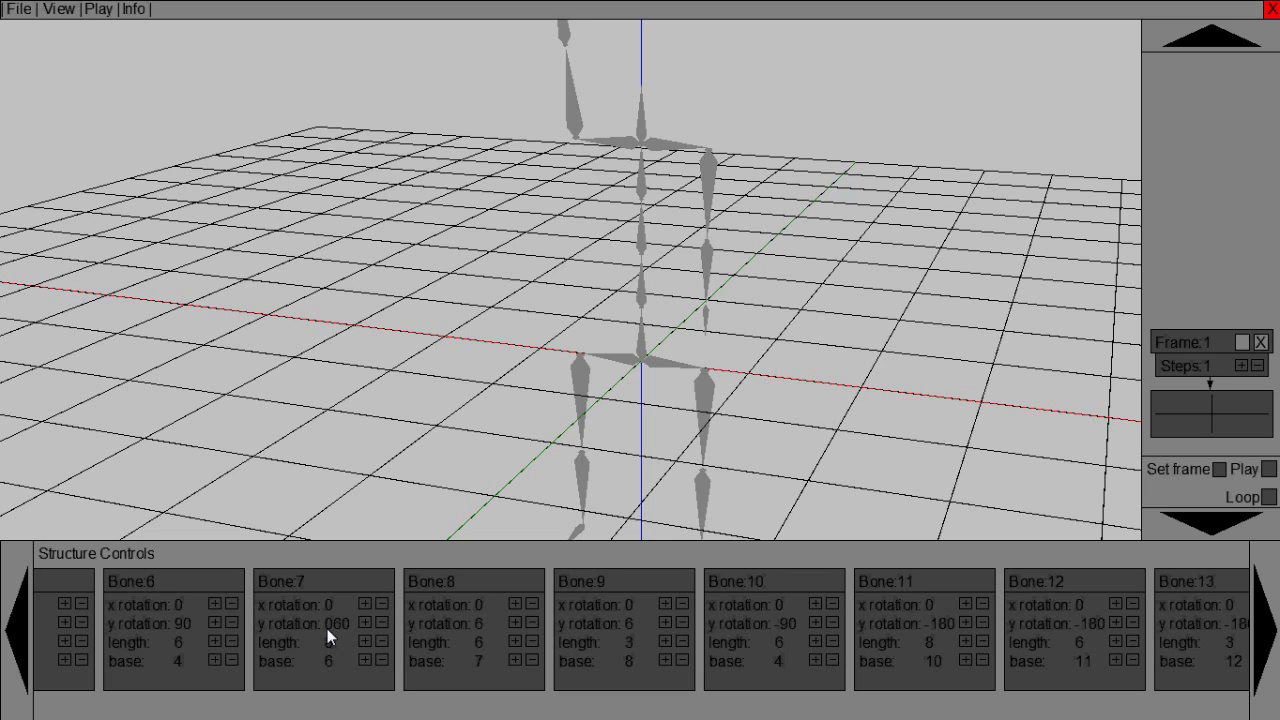
pyautogui.press('Return')
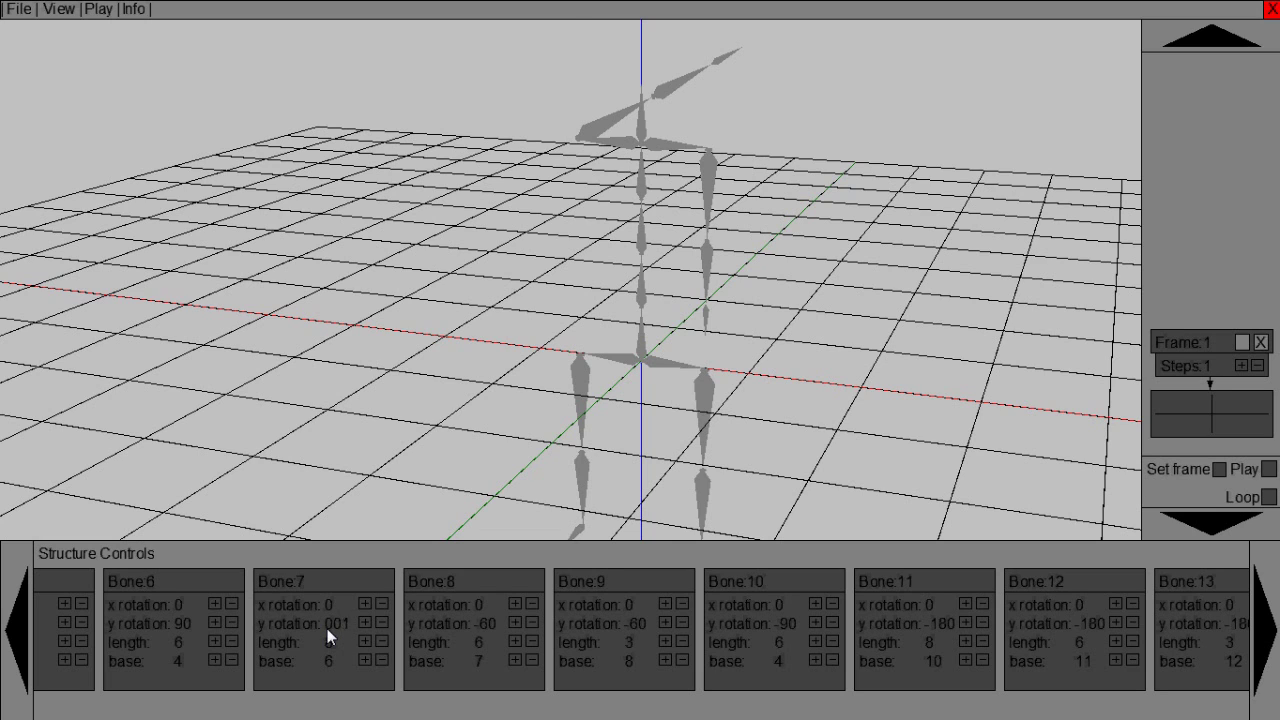
# Step: Change Bone 7's y rotation back to 180
pyautogui.write('1')
pyautogui.press('Return')
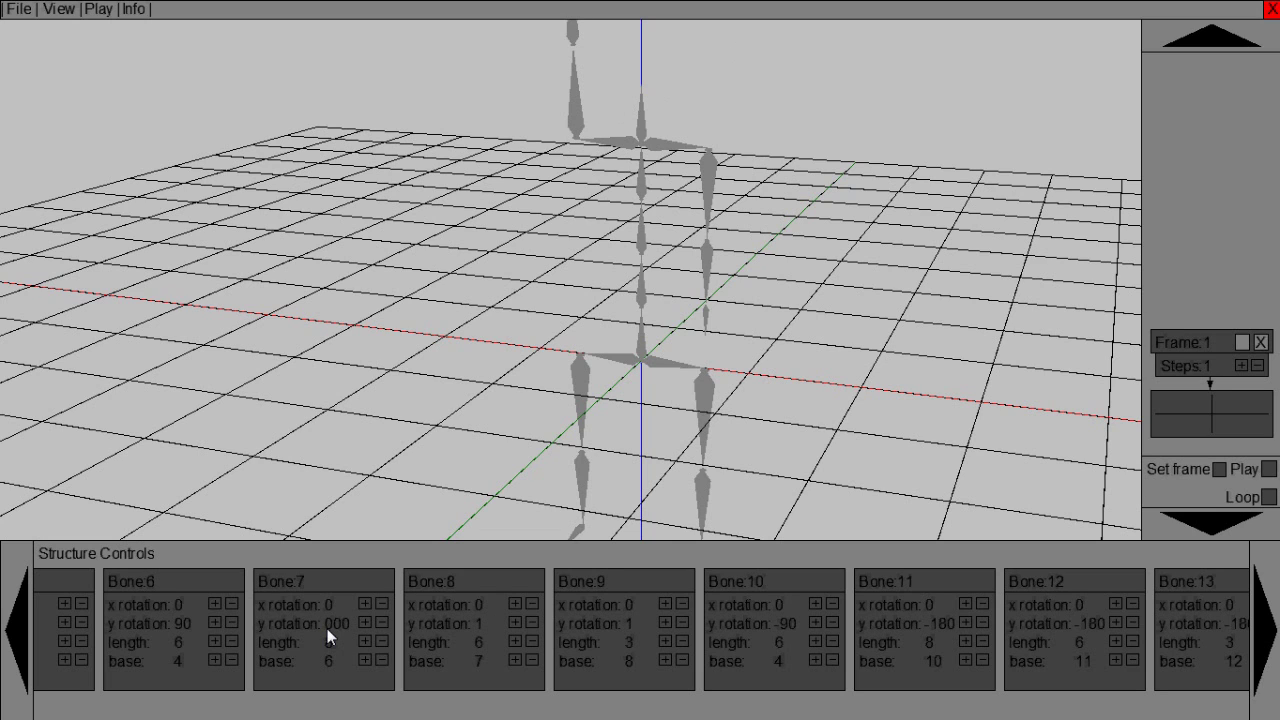
pyautogui.write('180')
pyautogui.press('Return')
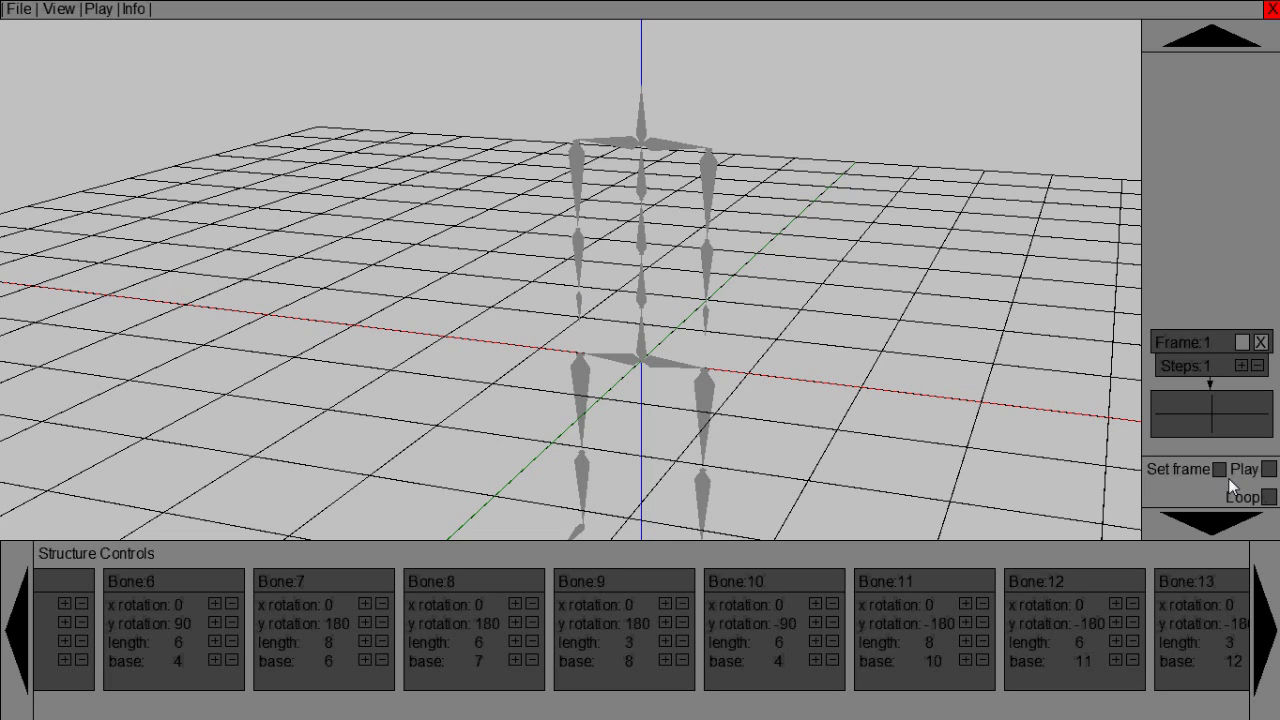
pyautogui.click(25, 17)
# Step: Open the saved walk animation without saving, tilt the view, and start playback
pyautogui.click(41, 103)
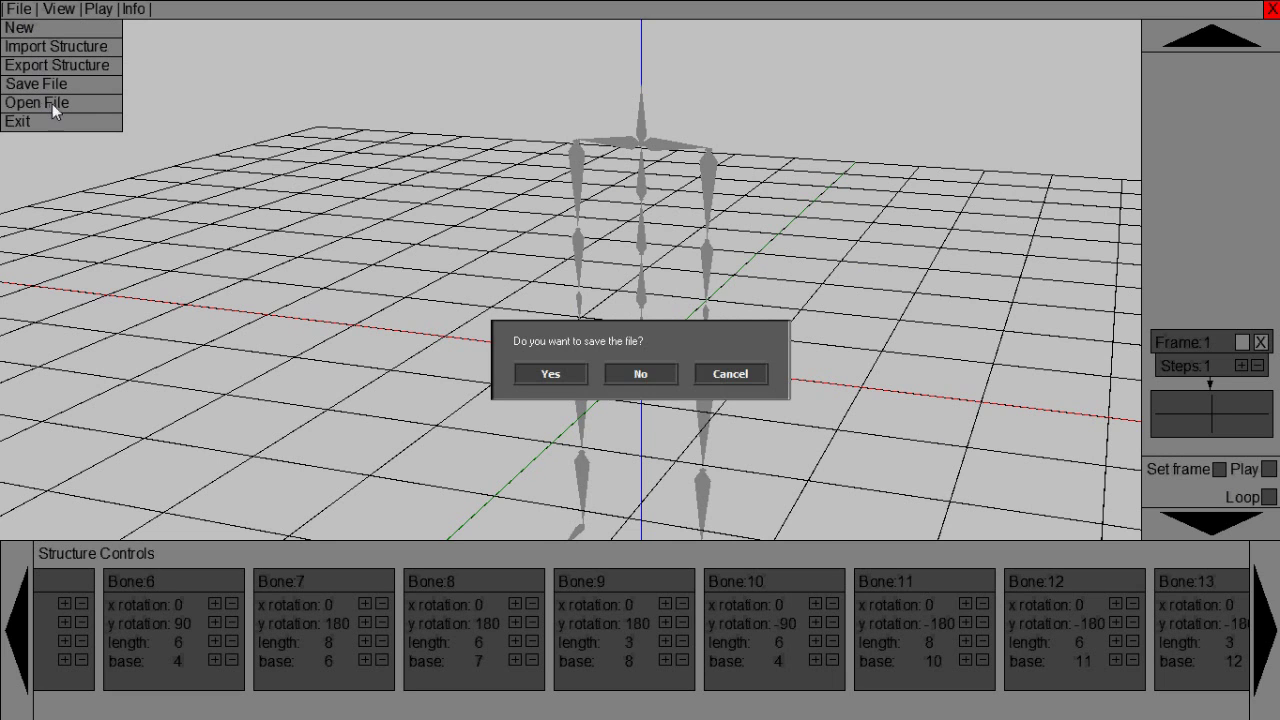
pyautogui.click(640, 373)
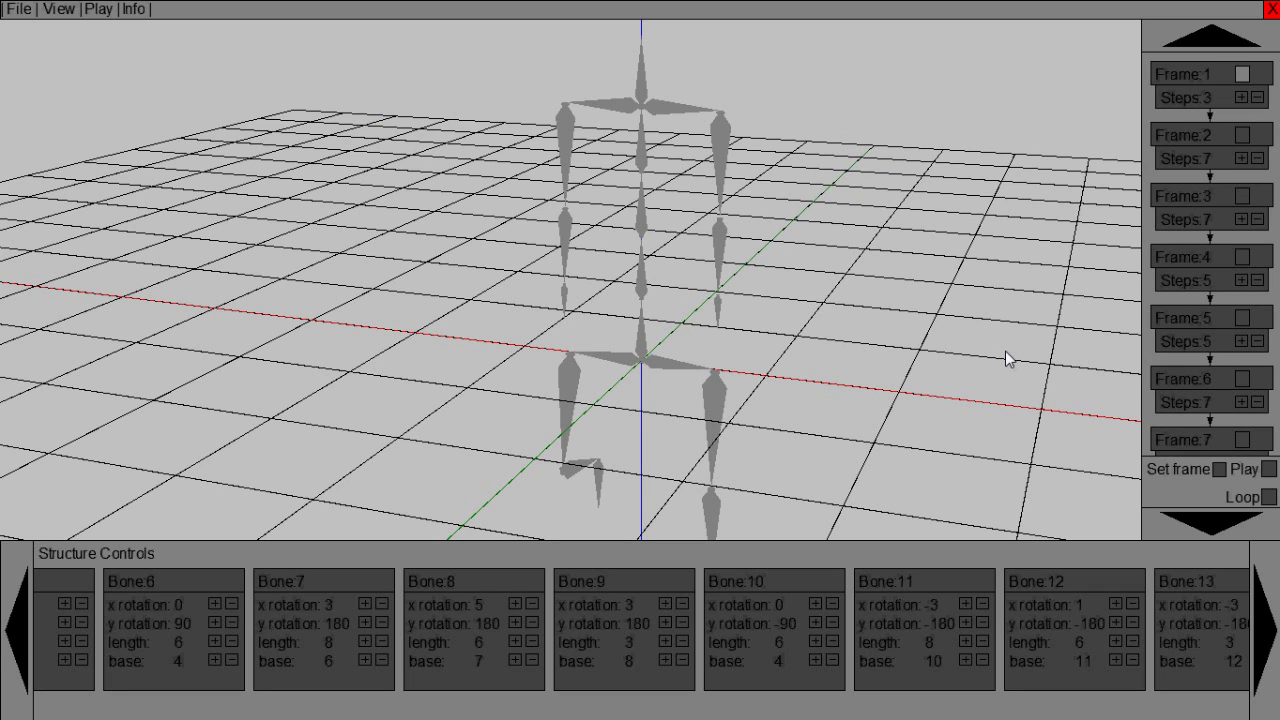
pyautogui.scroll(-5, 1005, 360)
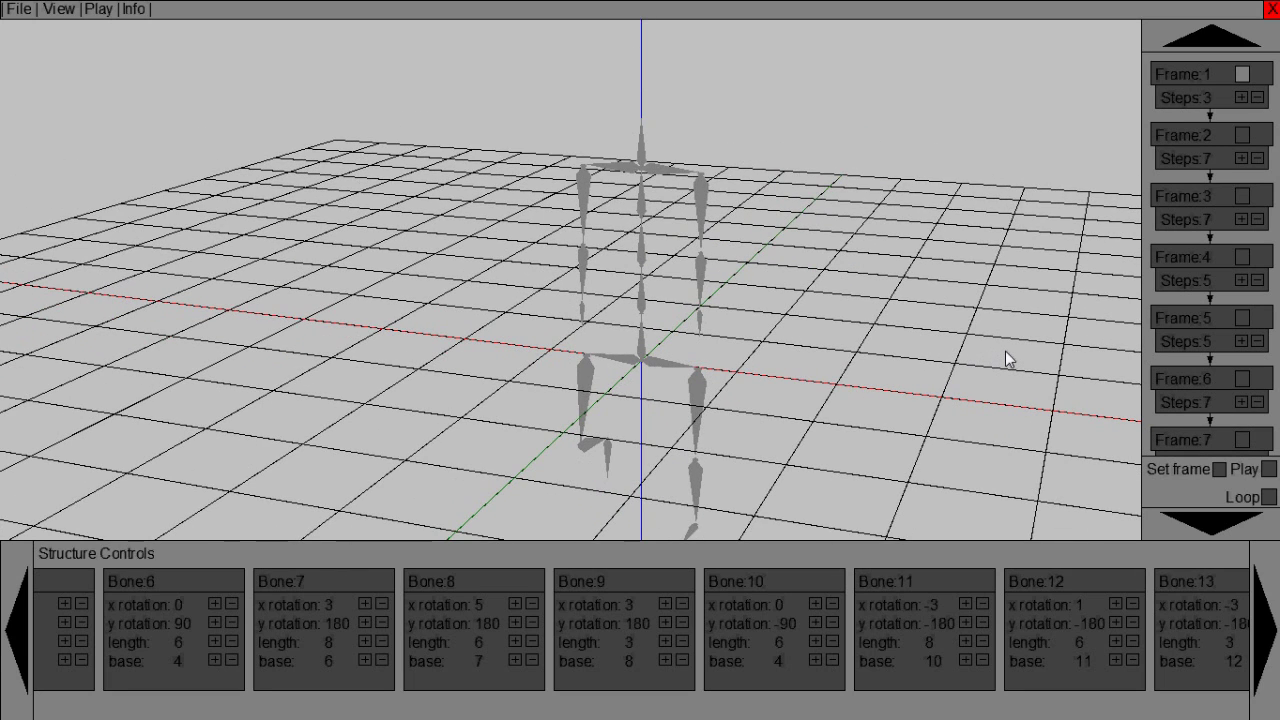
pyautogui.scroll(3, 1005, 360)
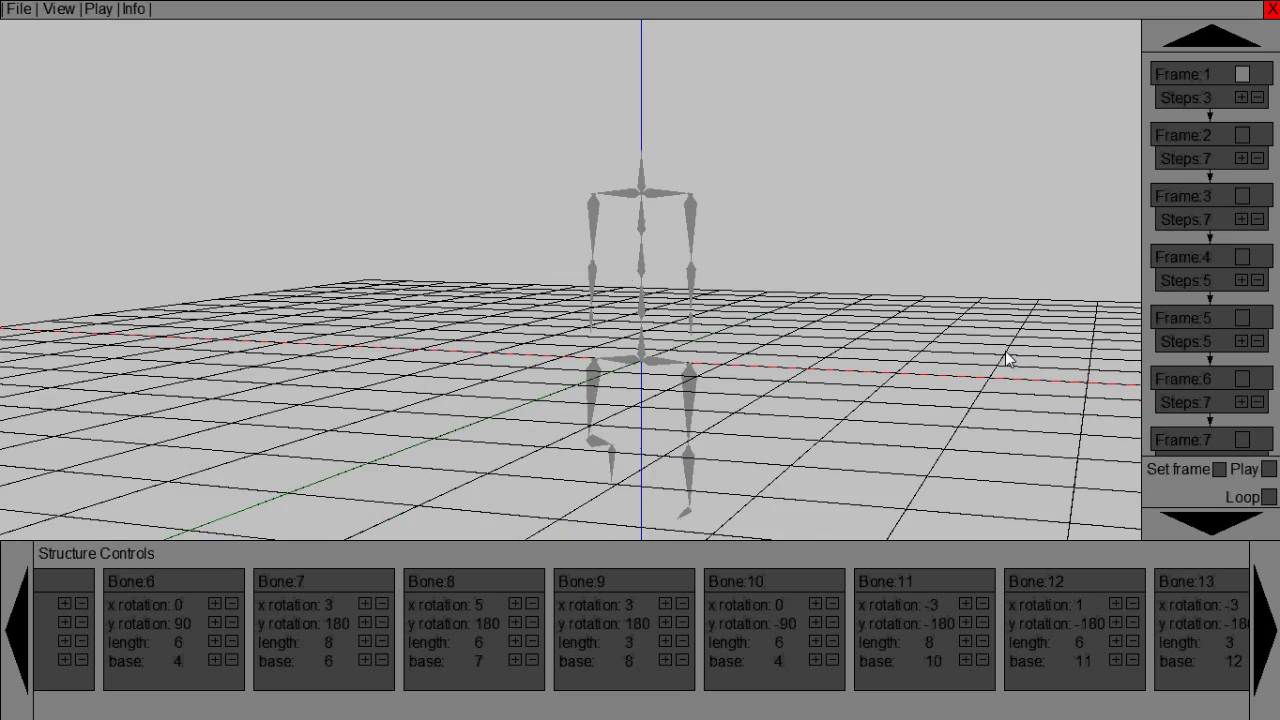
pyautogui.press('Up')
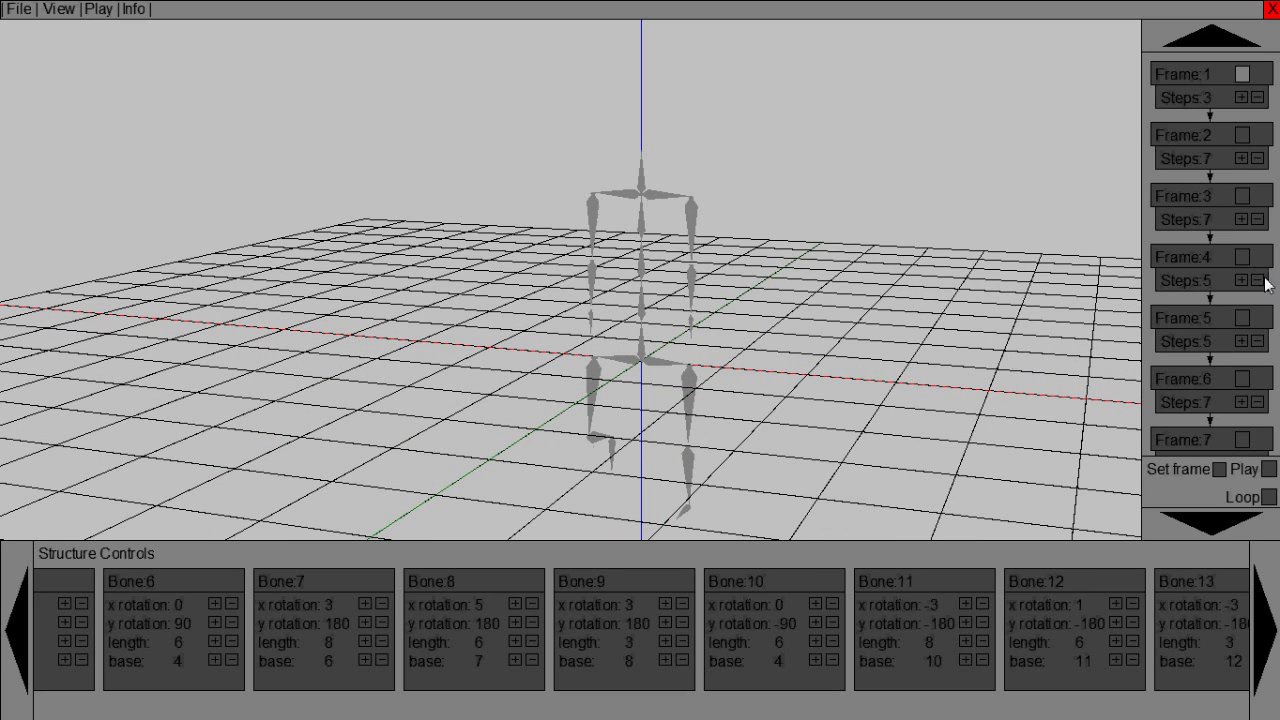
pyautogui.click(1268, 471)
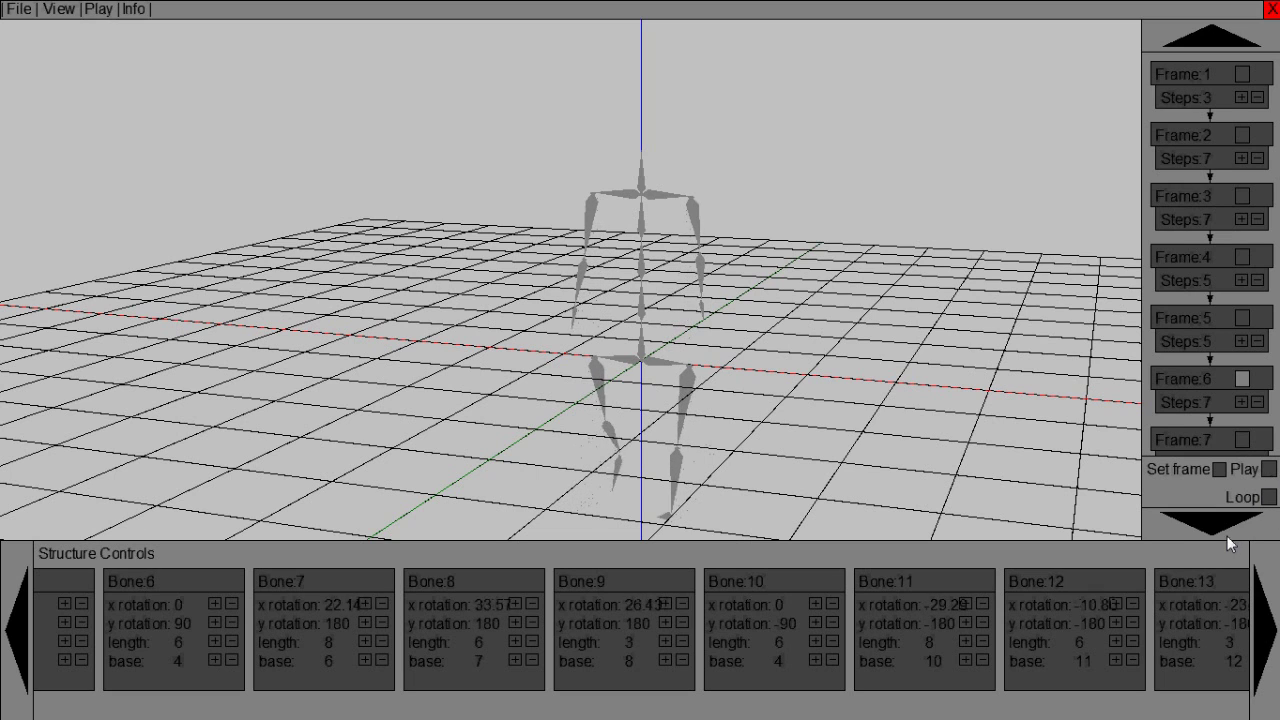
# Step: Turn on Loop so the walk keeps cycling through keyframes 1–7
pyautogui.click(1268, 500)
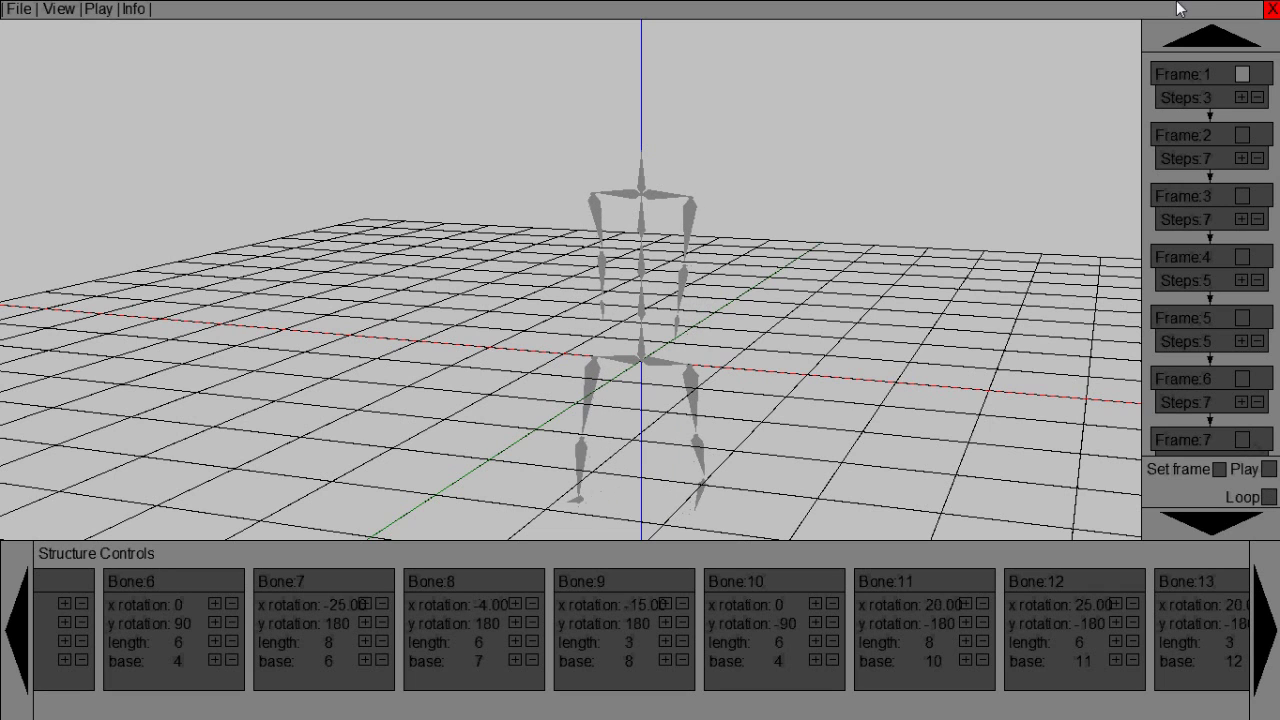
# Step: Delete Frames 9 and 8 from the keyframe list
pyautogui.click(1212, 36)
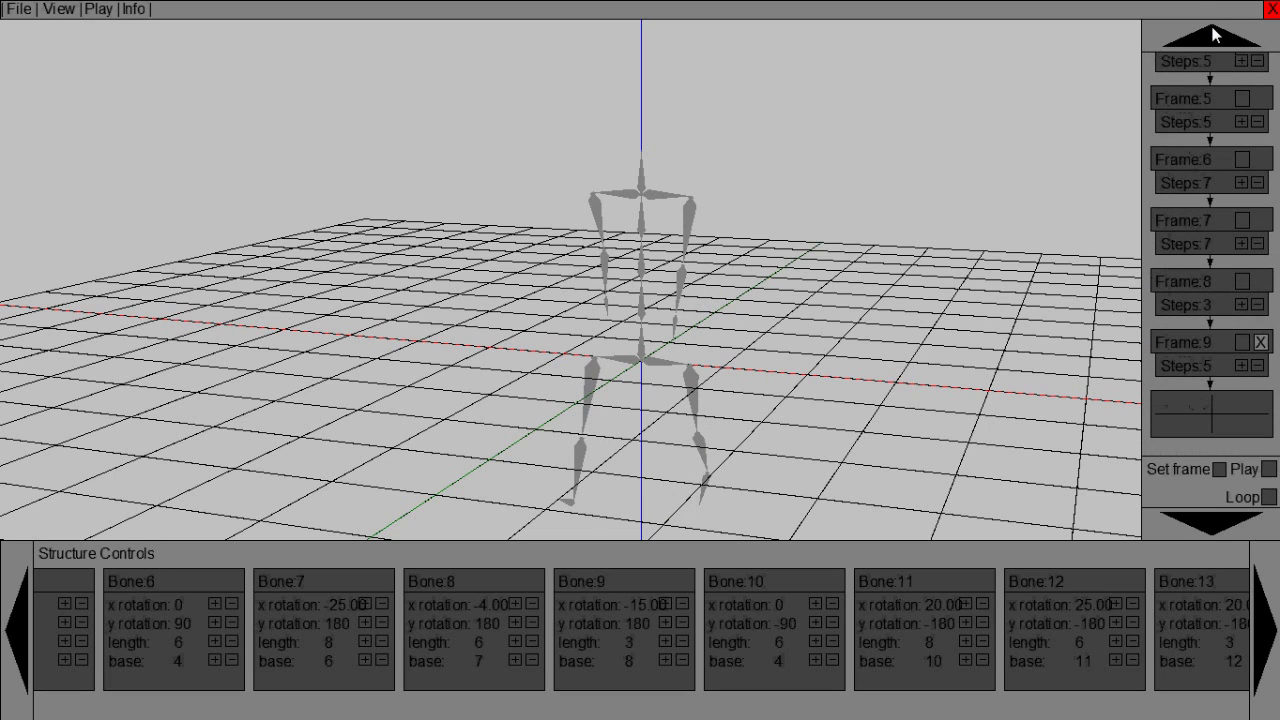
pyautogui.click(1261, 342)
pyautogui.click(1261, 342)
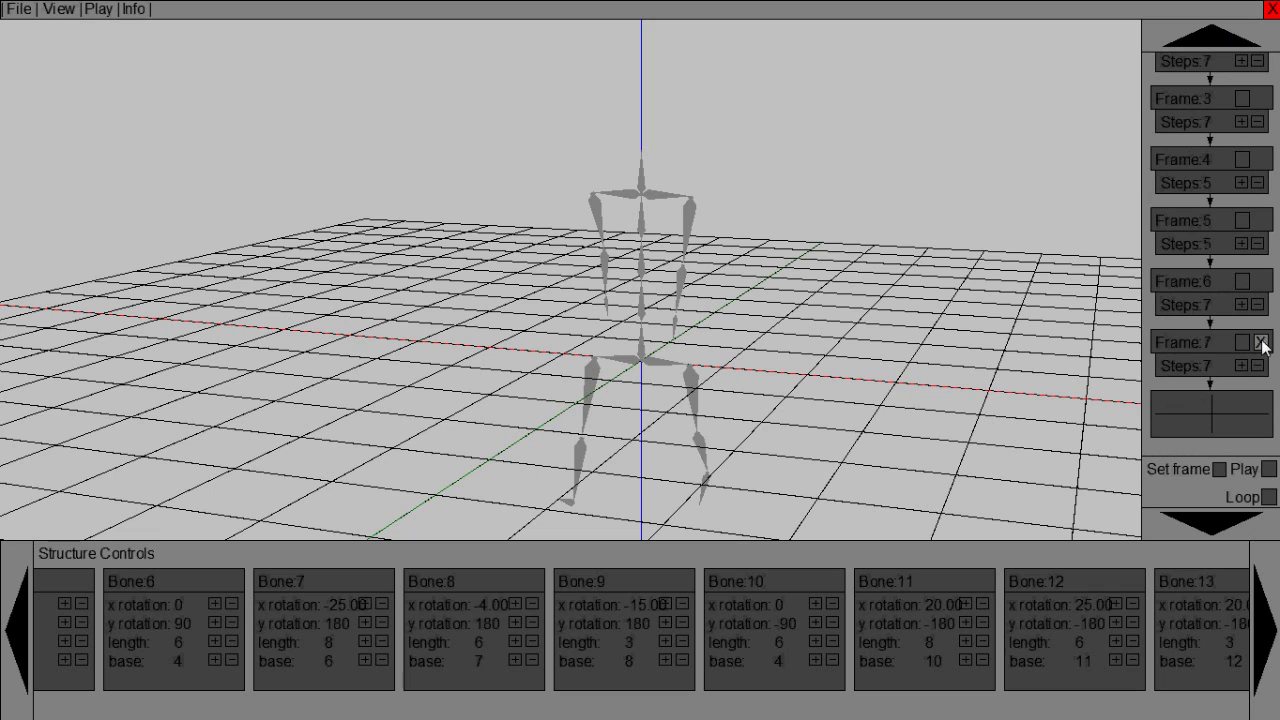
# Step: Replay the shortened walk with Loop toggled, tilting the camera near grid level
pyautogui.click(1268, 469)
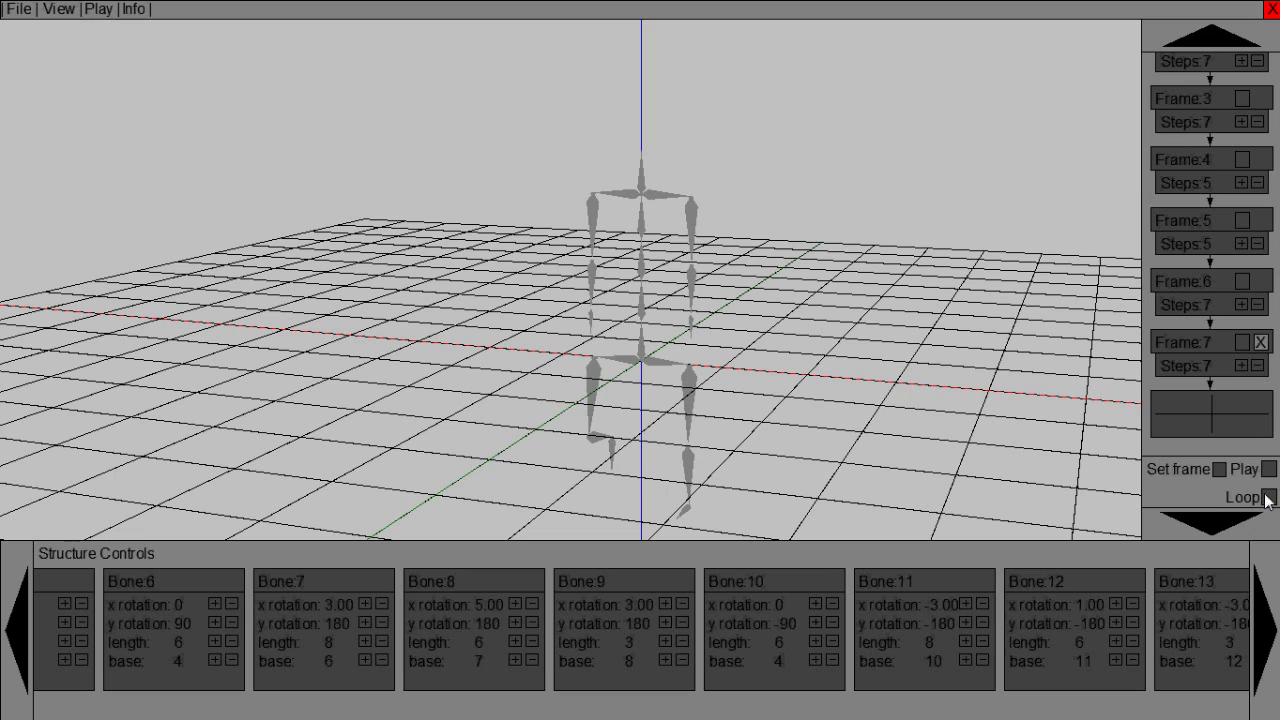
pyautogui.click(1268, 498)
pyautogui.click(1268, 470)
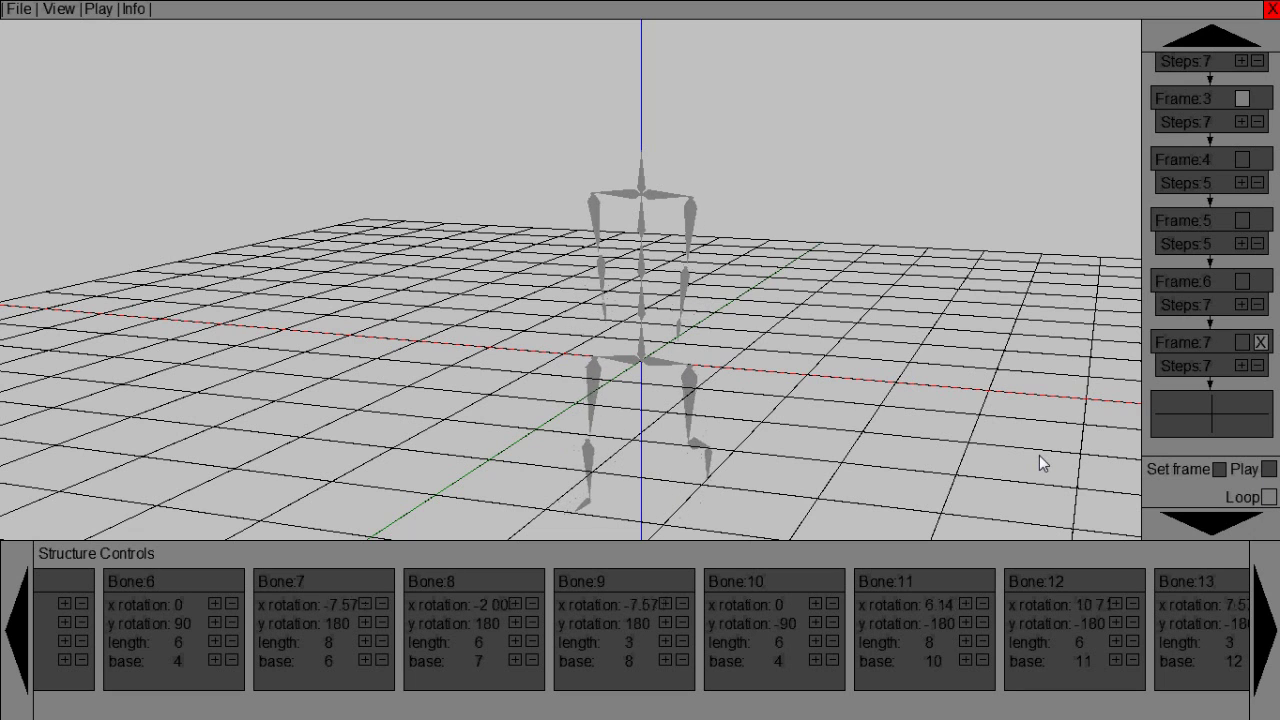
pyautogui.press('Down')
pyautogui.press('Down')
pyautogui.press('Down')
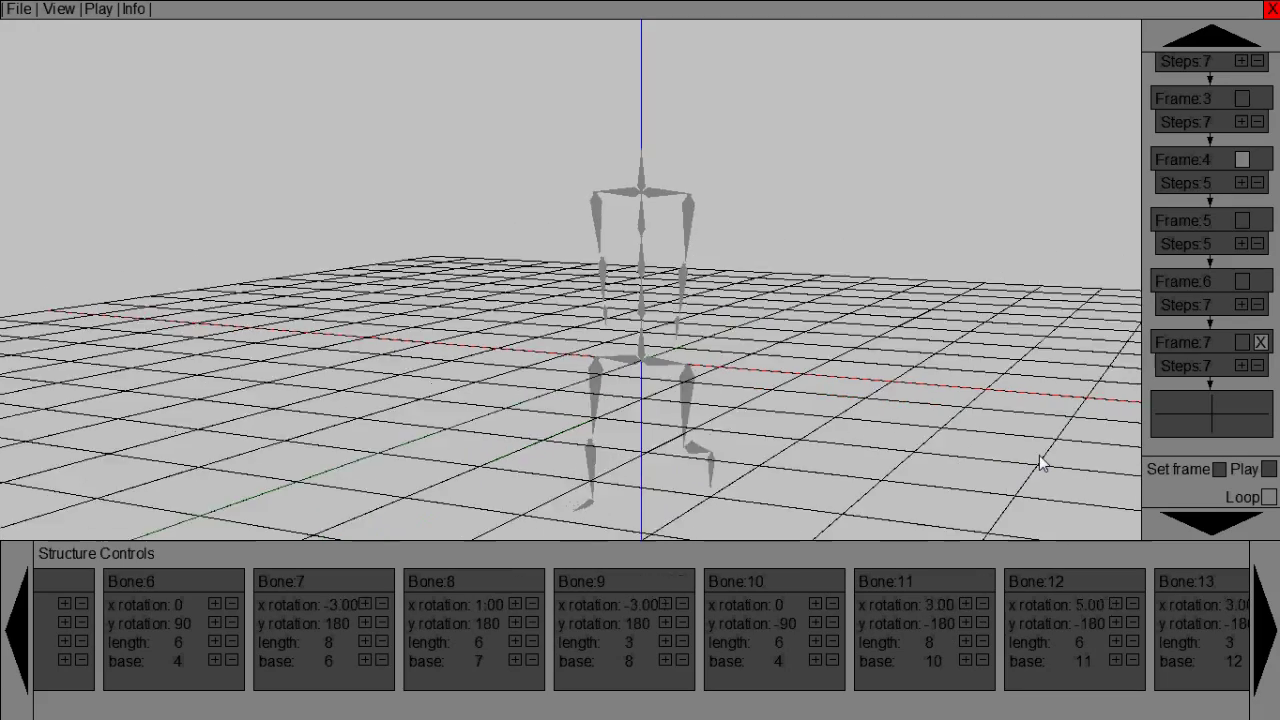
pyautogui.press('Up')
pyautogui.press('Up')
pyautogui.press('Up')
pyautogui.press('Up')
pyautogui.press('Up')
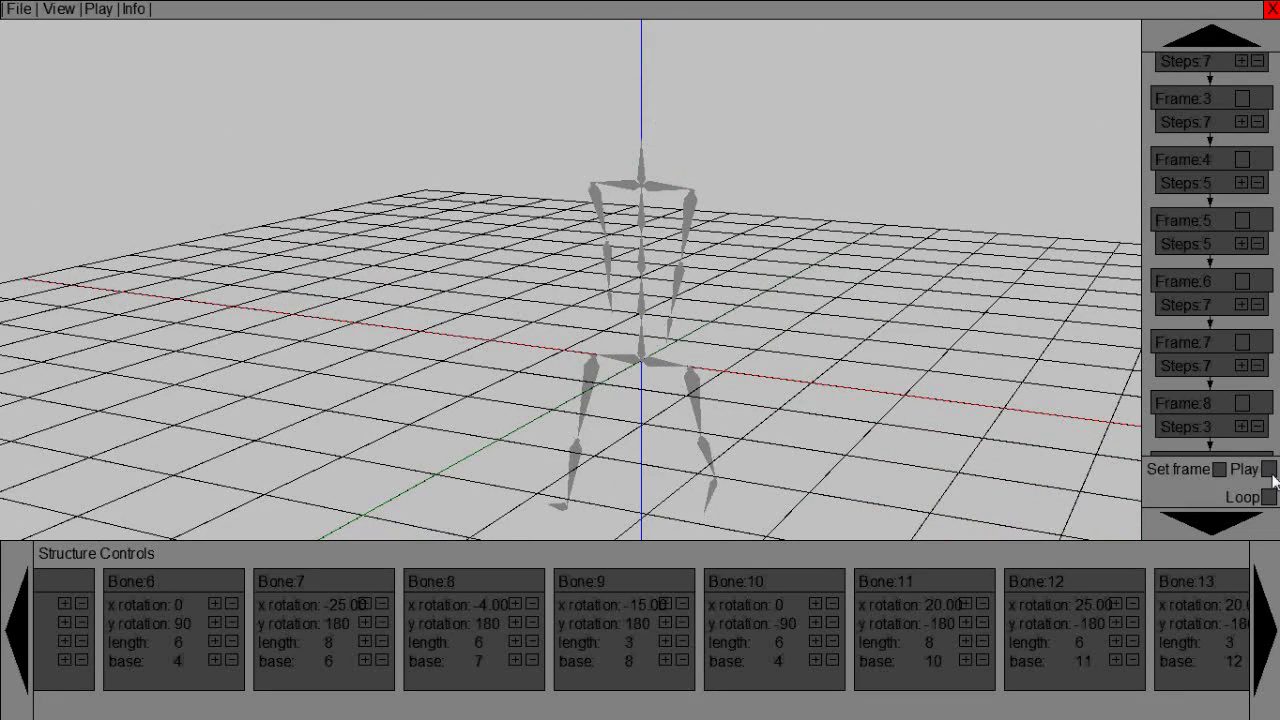
# Step: Toggle Loop, scroll the frame list to Frames 4–9, and recall Frame 8's pose
pyautogui.click(1268, 497)
pyautogui.click(1227, 527)
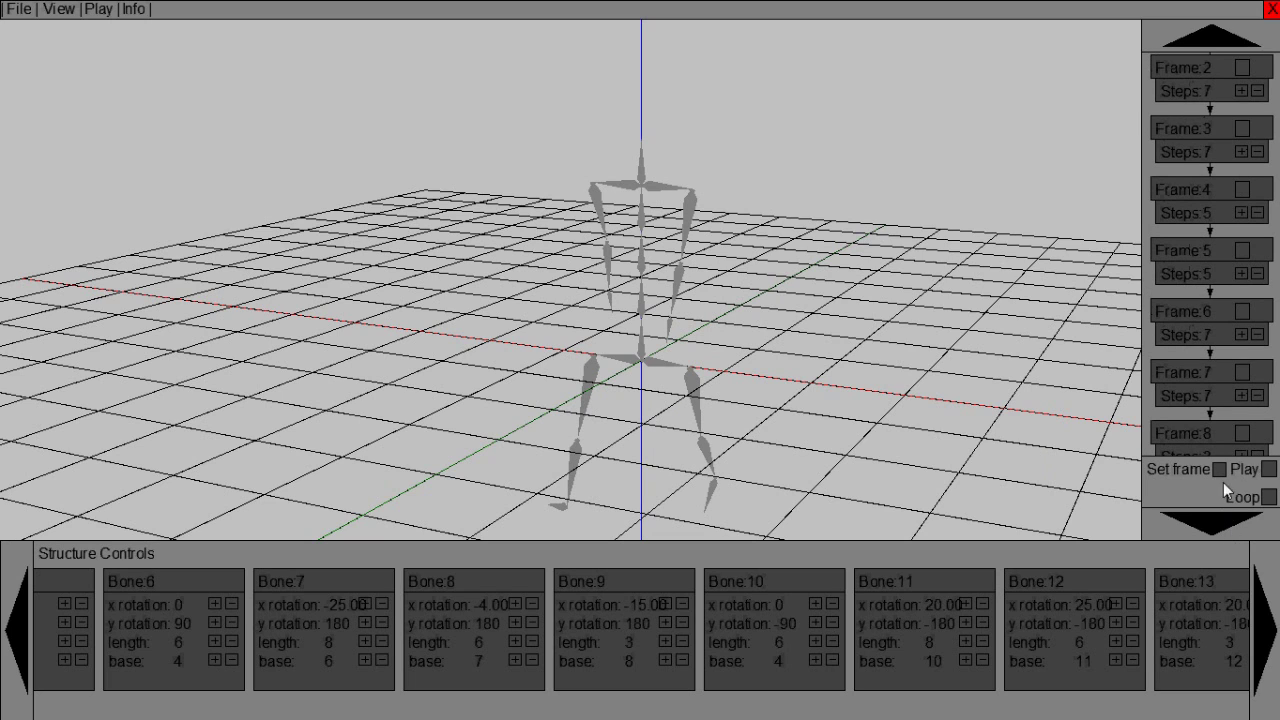
pyautogui.click(1206, 39)
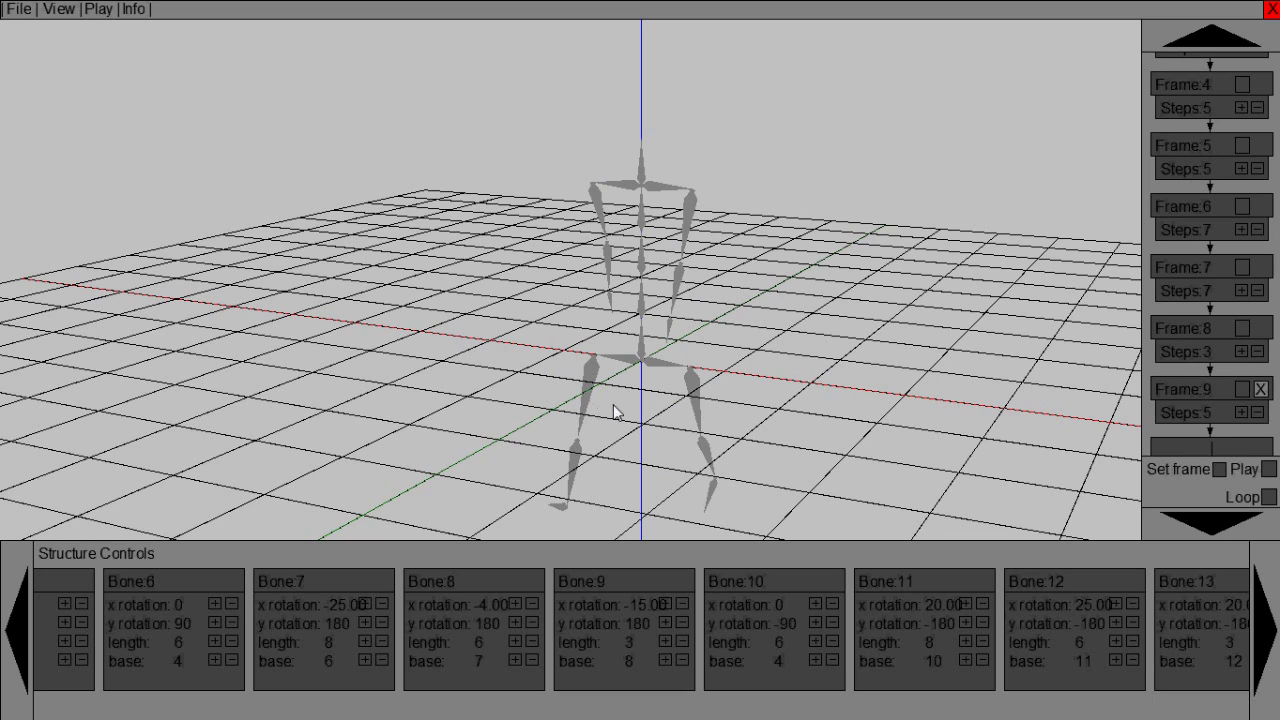
pyautogui.click(1243, 329)
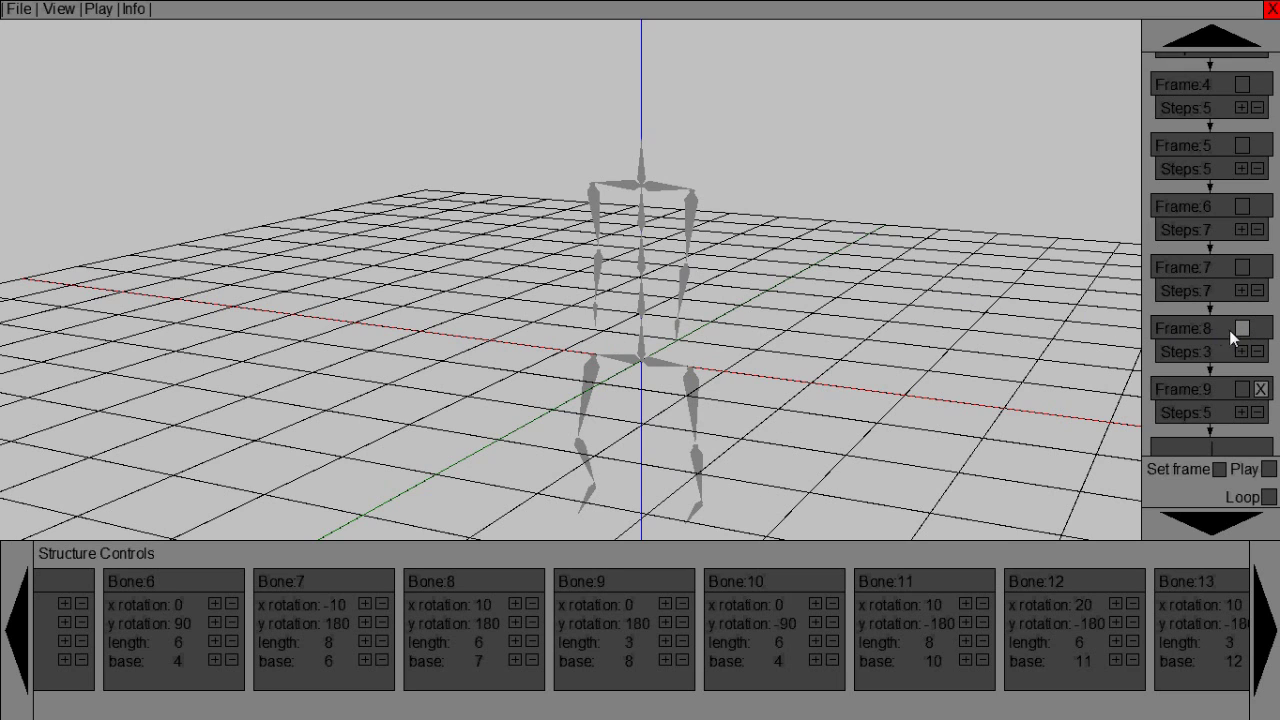
# Step: Recall Frame 5's pose, raise the arm bones' x rotation, then recall Frame 6 and Frame 9
pyautogui.click(1242, 146)
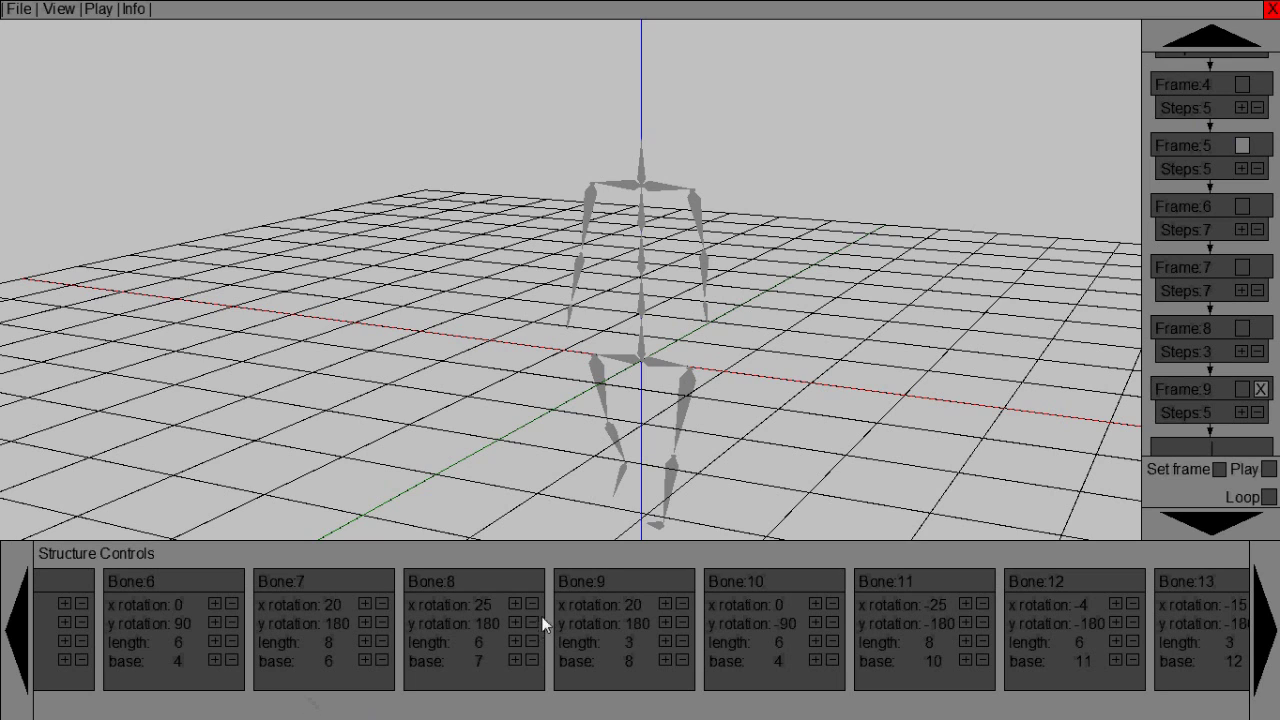
pyautogui.click(515, 604)
pyautogui.click(1242, 206)
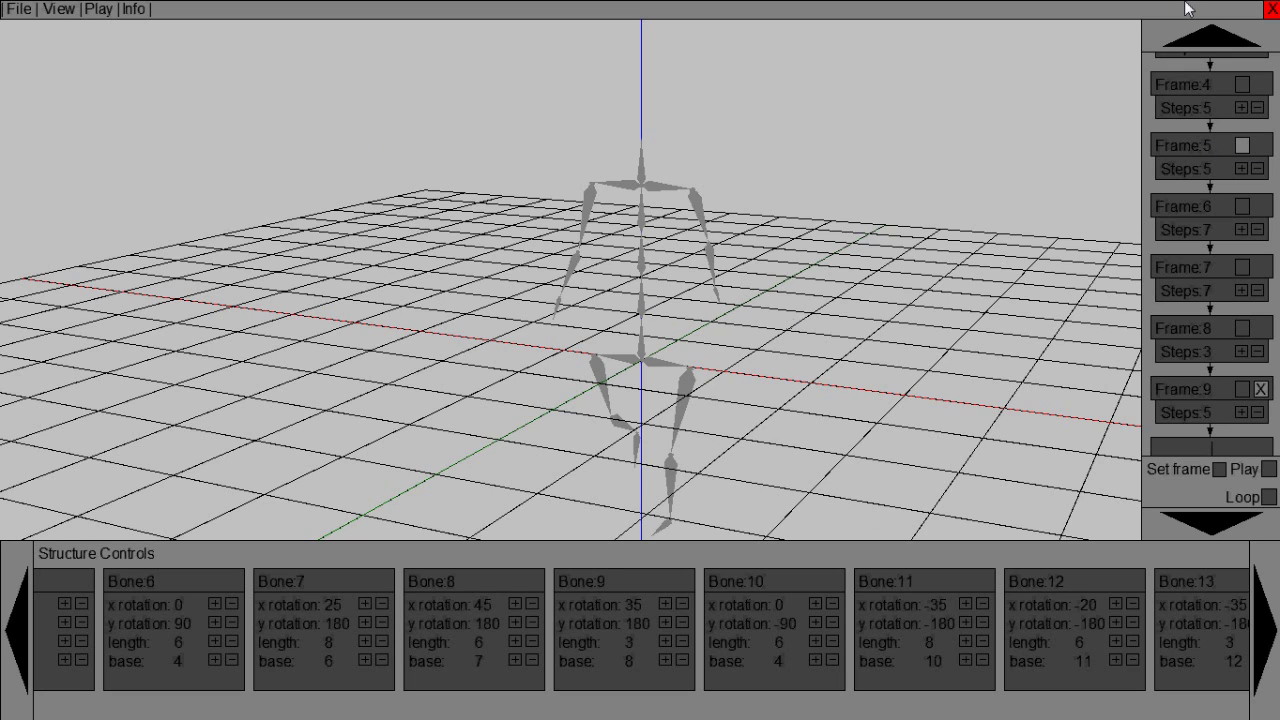
pyautogui.click(1242, 389)
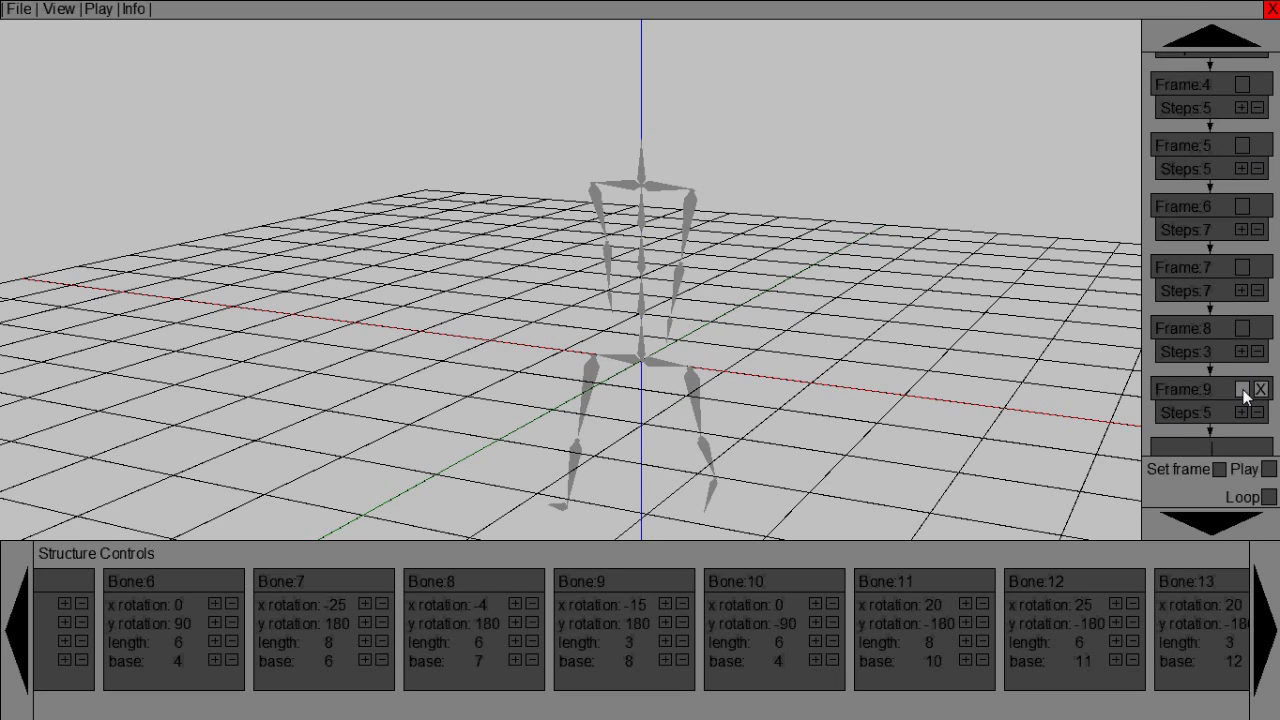
# Step: Restart the walk playback, then recall Frames 6, 7, 8, 9, 6 and 5 in turn
pyautogui.click(1268, 470)
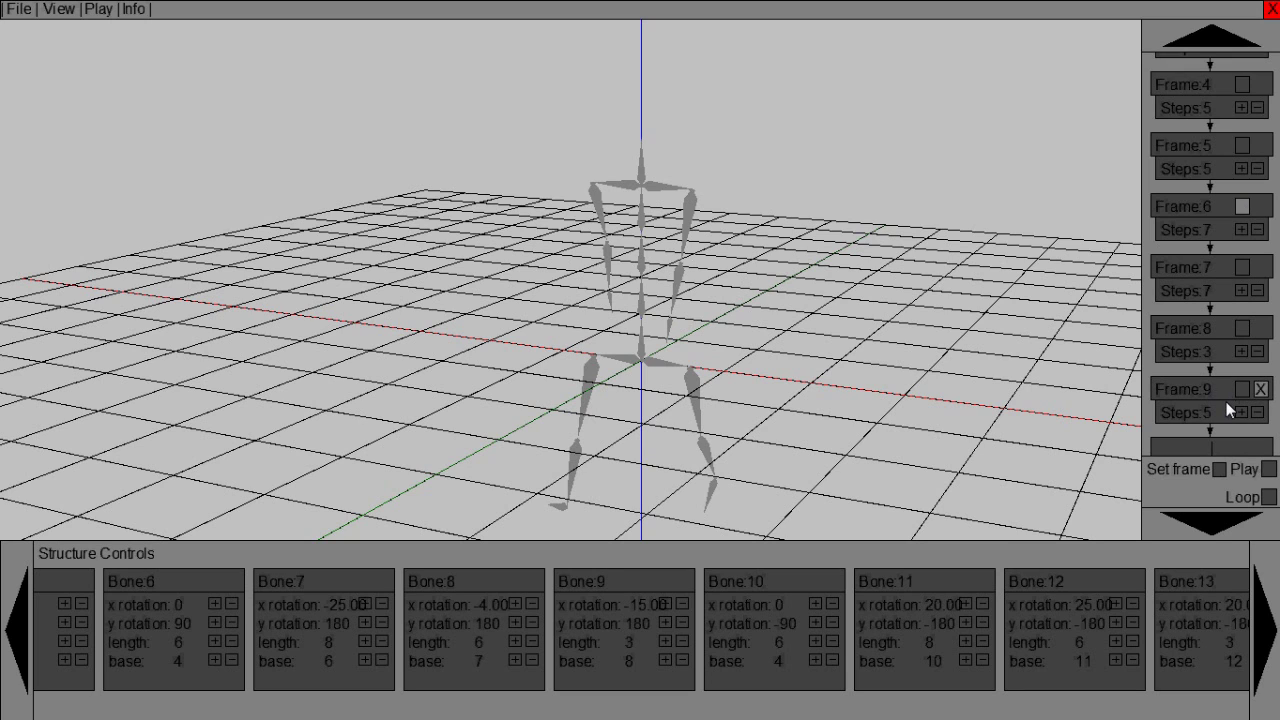
pyautogui.click(1241, 206)
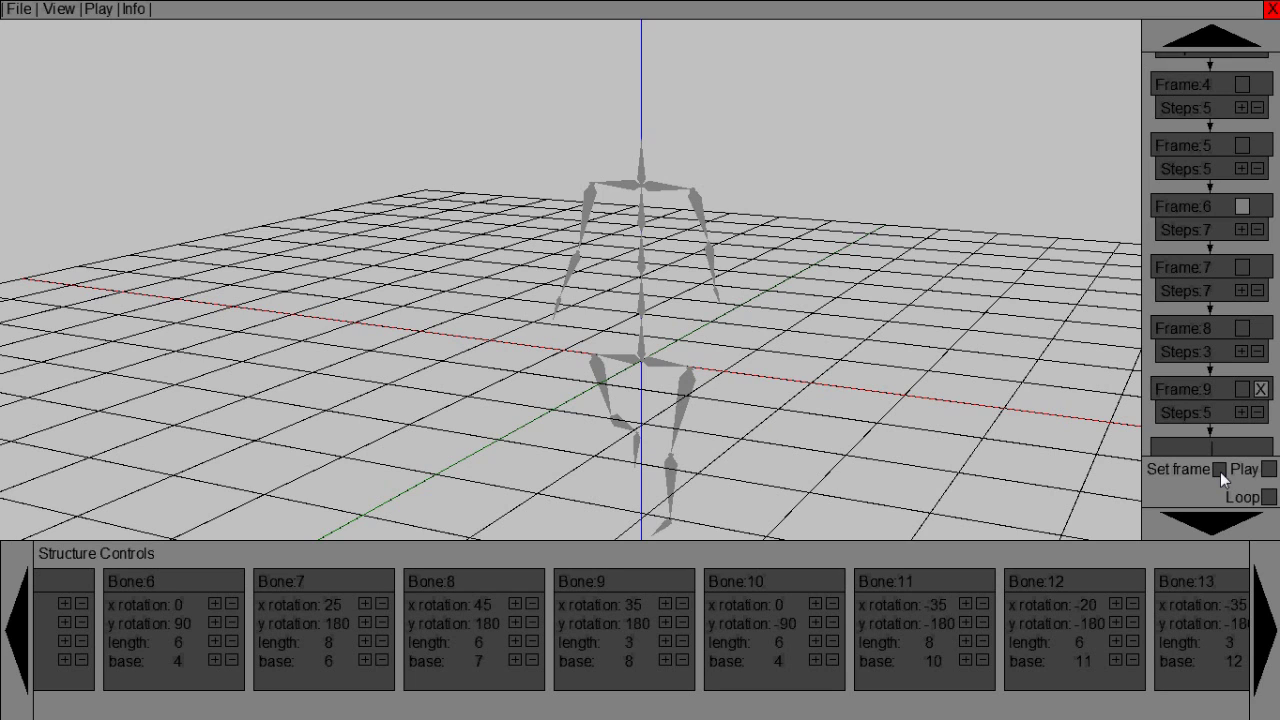
pyautogui.click(1240, 268)
pyautogui.click(1243, 329)
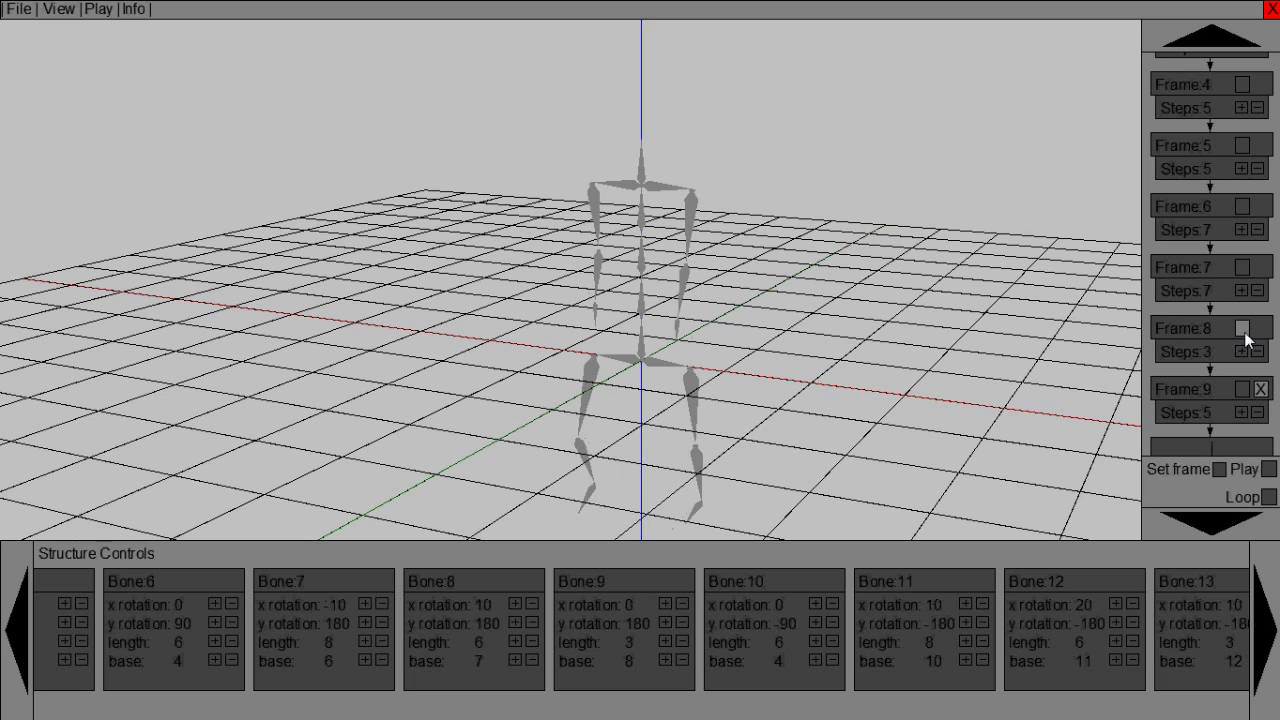
pyautogui.click(1243, 390)
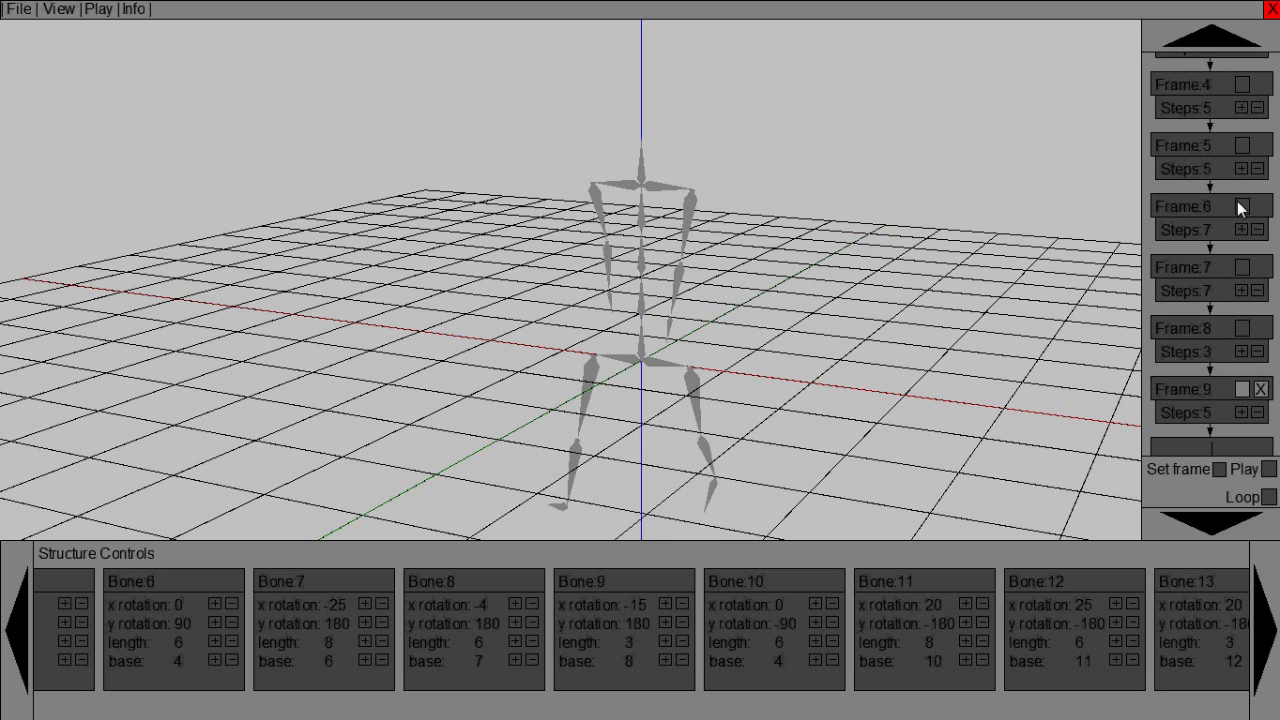
pyautogui.click(1240, 206)
pyautogui.click(1241, 146)
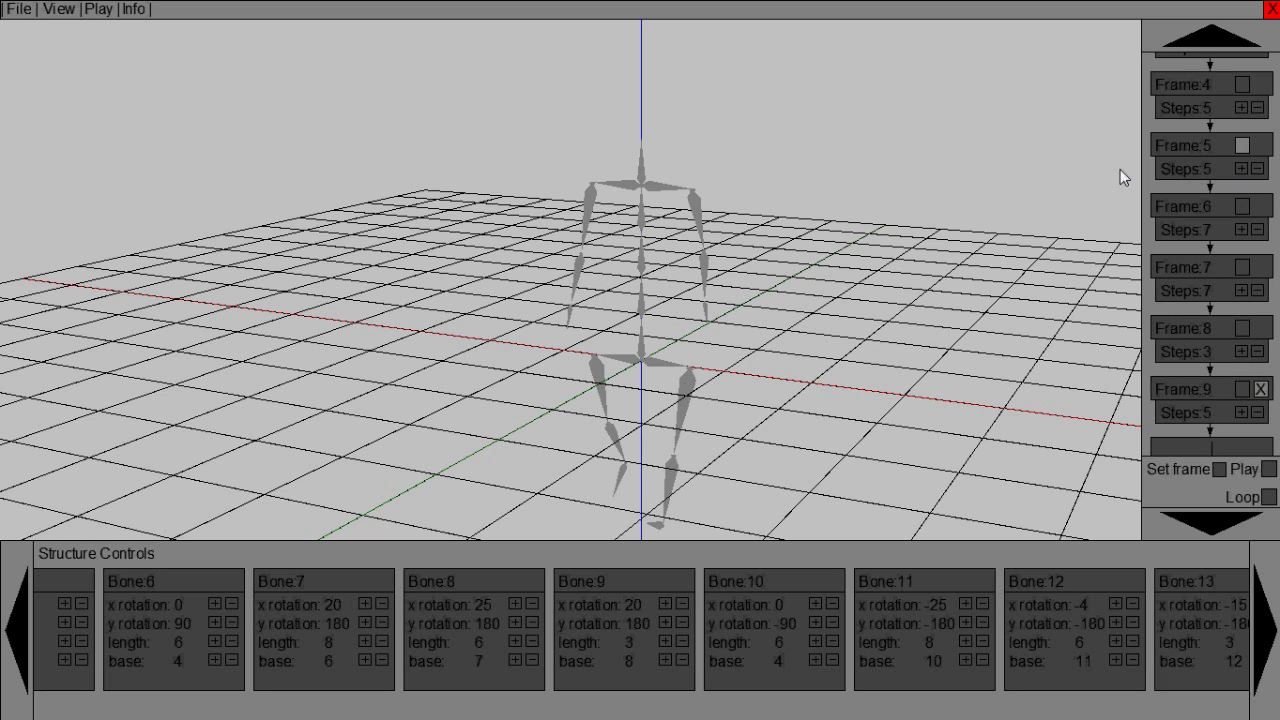